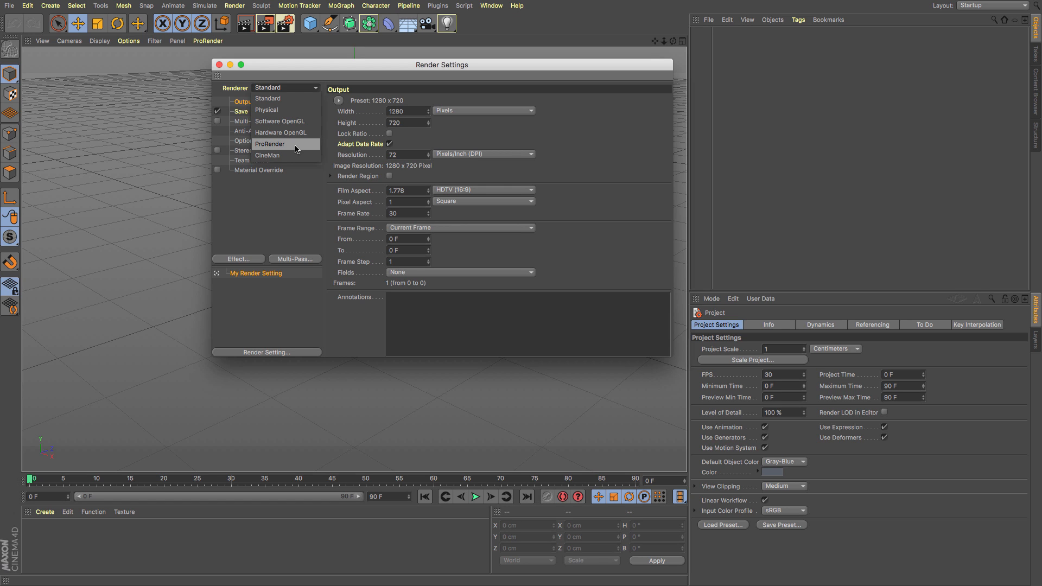
Switch the renderer to ProRender and review its Offline and Preview settings, closing the render settings when finished.
{"action": "left_click", "coordinate": [296, 148]}
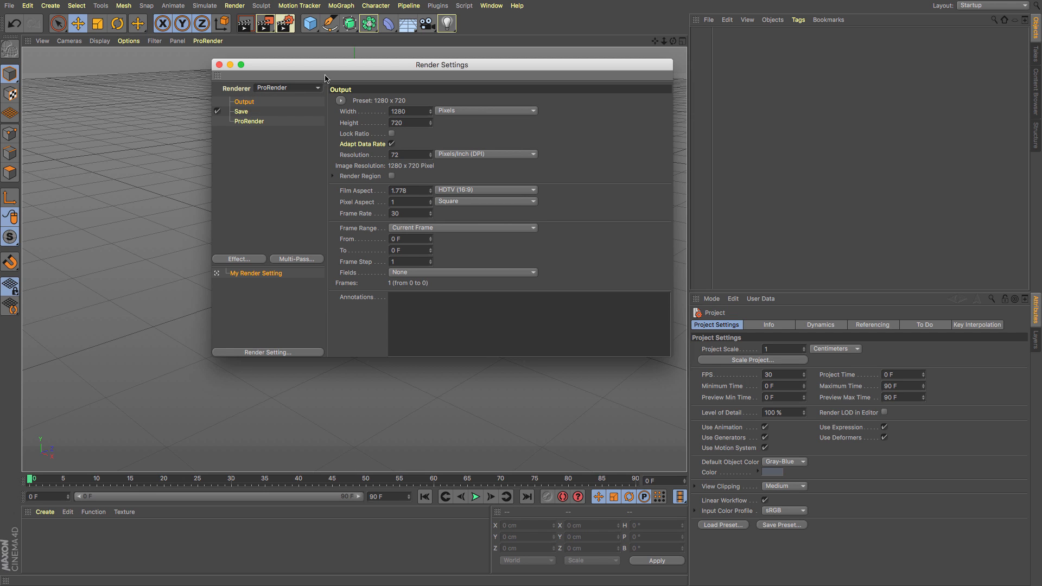
{"action": "left_click_drag", "start_coordinate": [327, 66], "coordinate": [316, 76]}
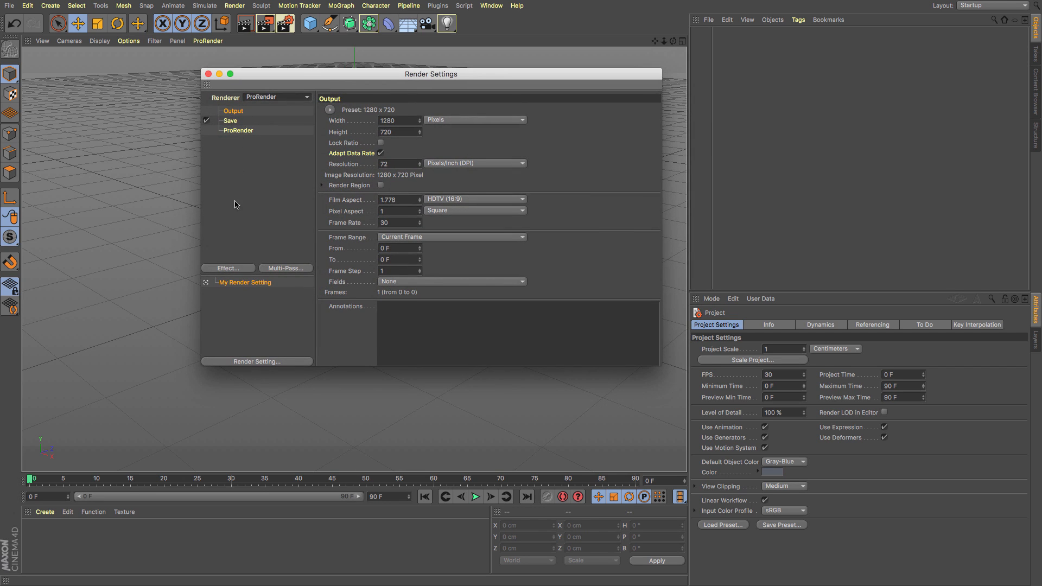
{"action": "left_click", "coordinate": [231, 131]}
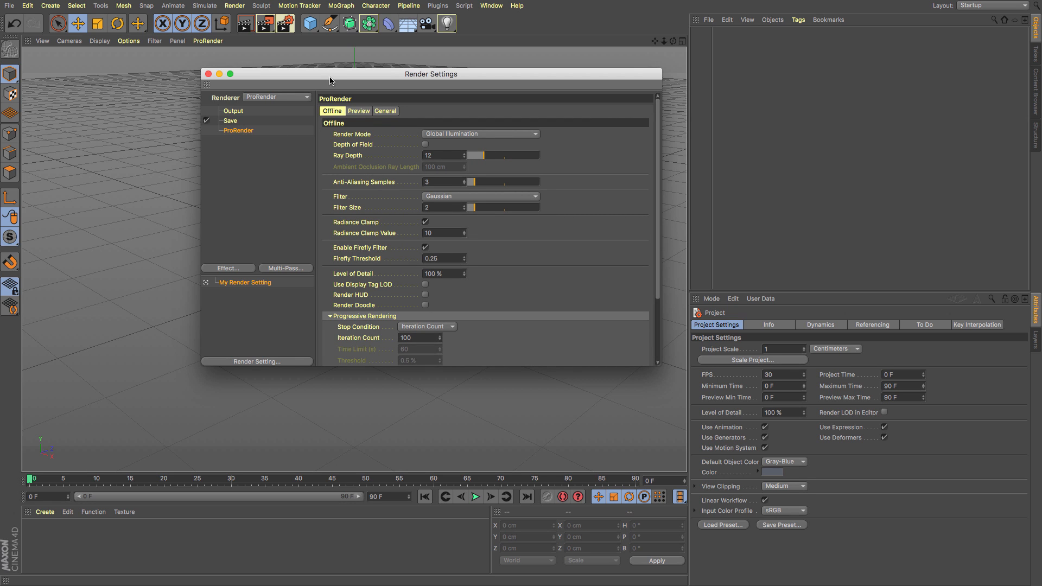
{"action": "left_click_drag", "start_coordinate": [330, 77], "coordinate": [354, 83]}
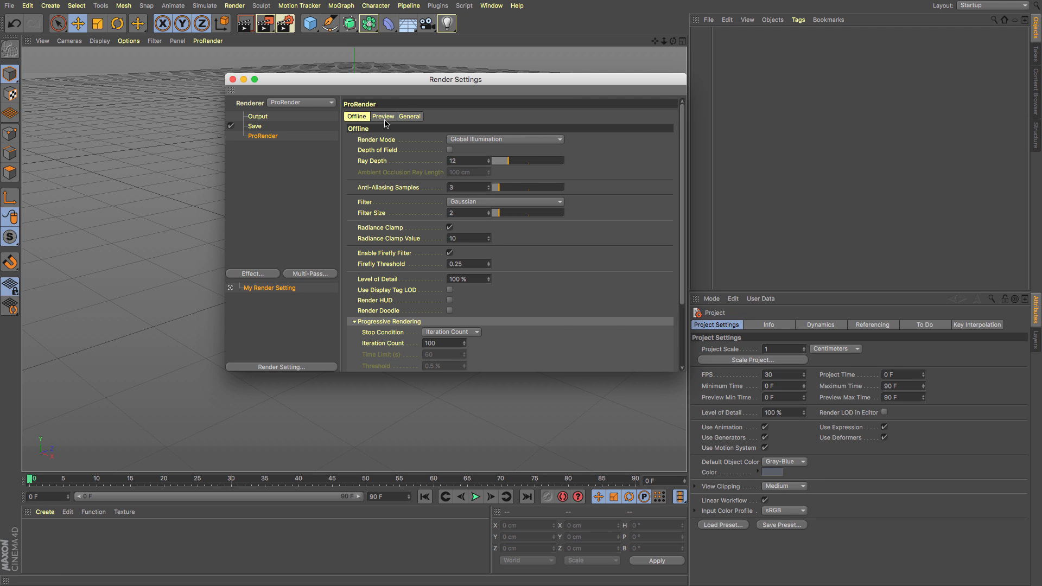
{"action": "left_click", "coordinate": [384, 117]}
{"action": "left_click_drag", "start_coordinate": [380, 80], "coordinate": [703, 59]}
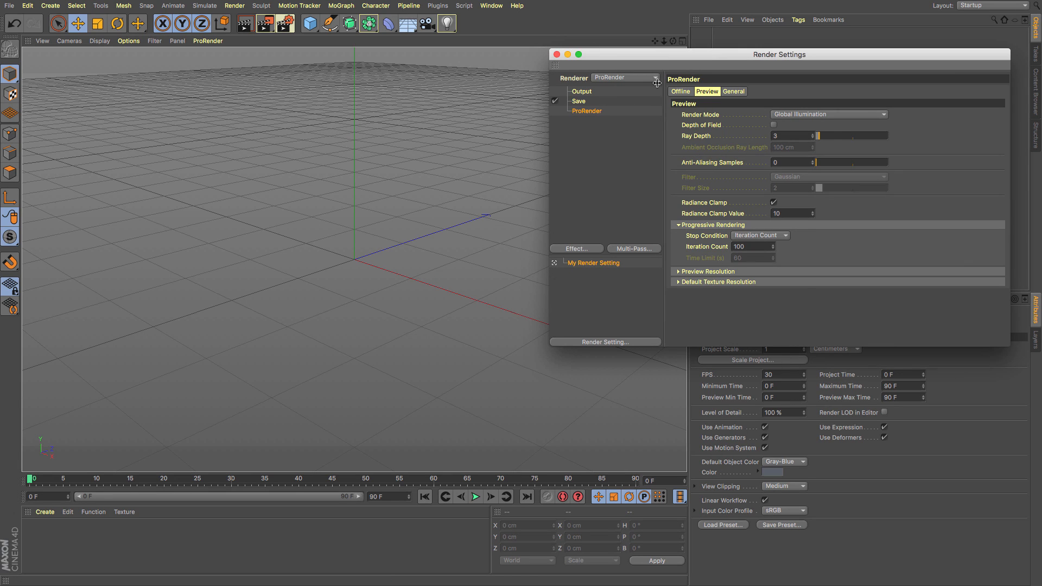
{"action": "left_click", "coordinate": [679, 92]}
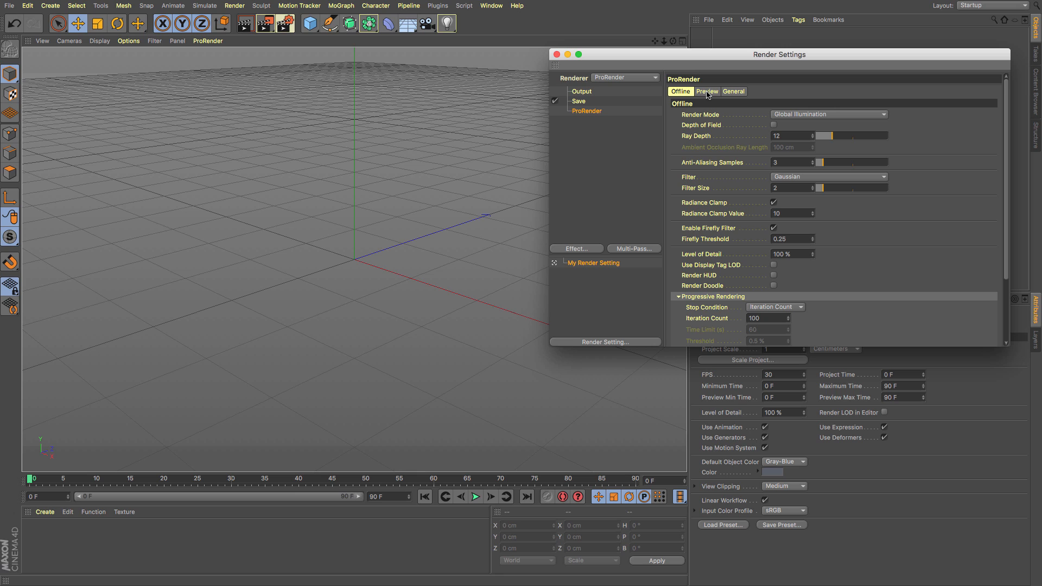
{"action": "left_click", "coordinate": [707, 94]}
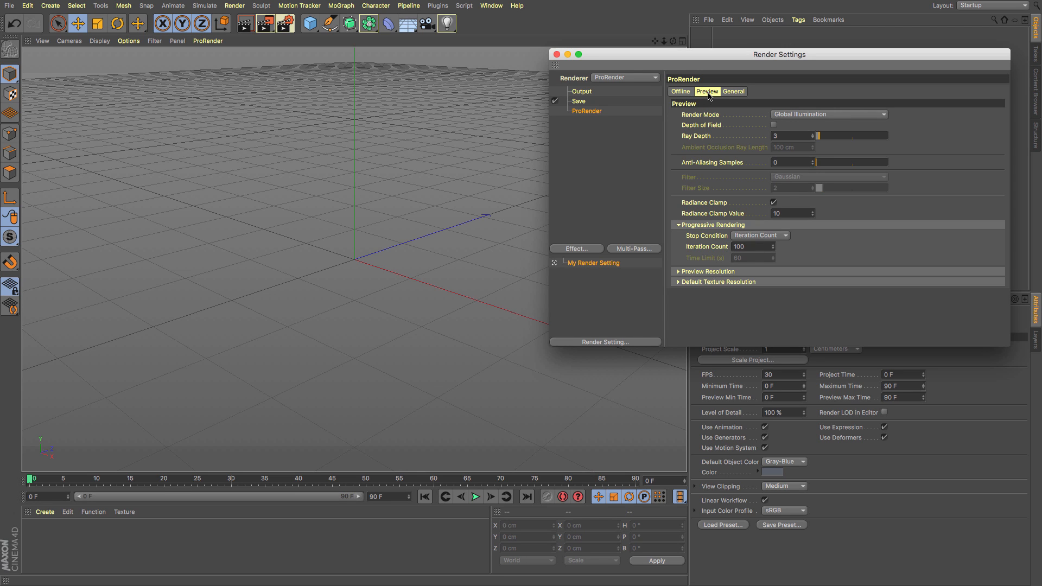
{"action": "left_click", "coordinate": [556, 55]}
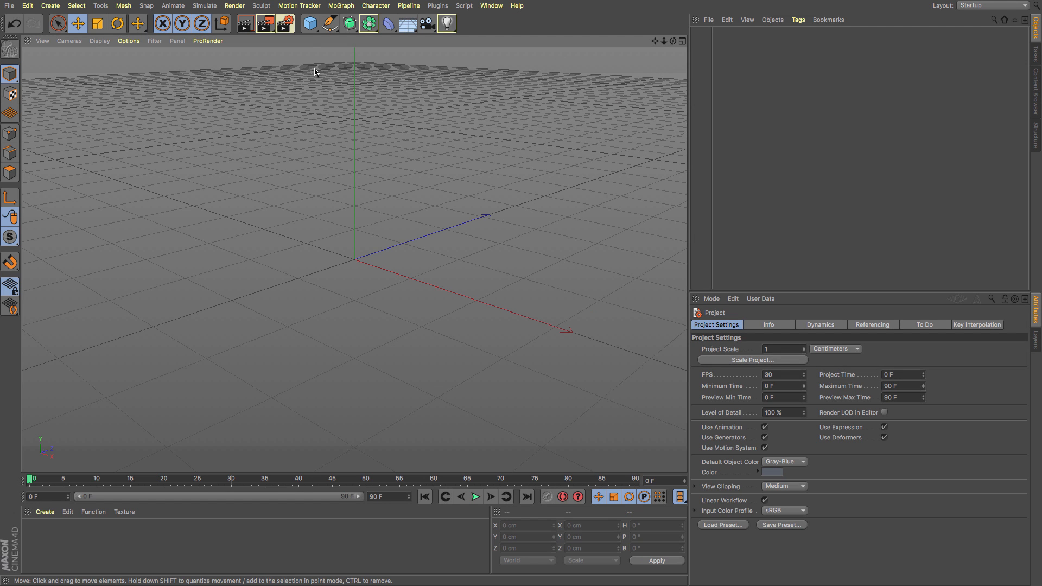
Add a sphere primitive and start ProRender with the current viewport as the ProRender view.
{"action": "left_click", "coordinate": [310, 23]}
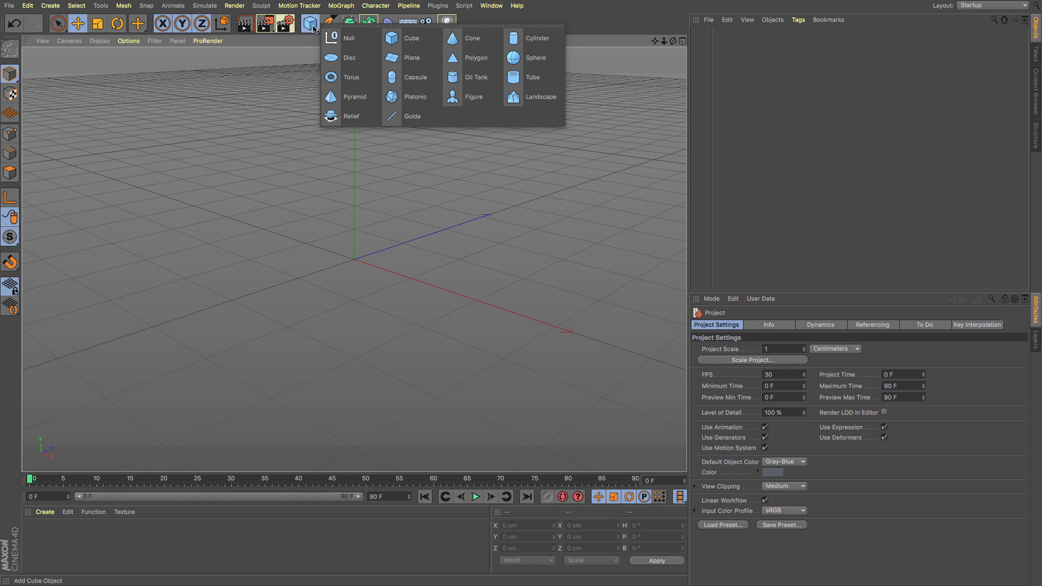
{"action": "left_click", "coordinate": [518, 64]}
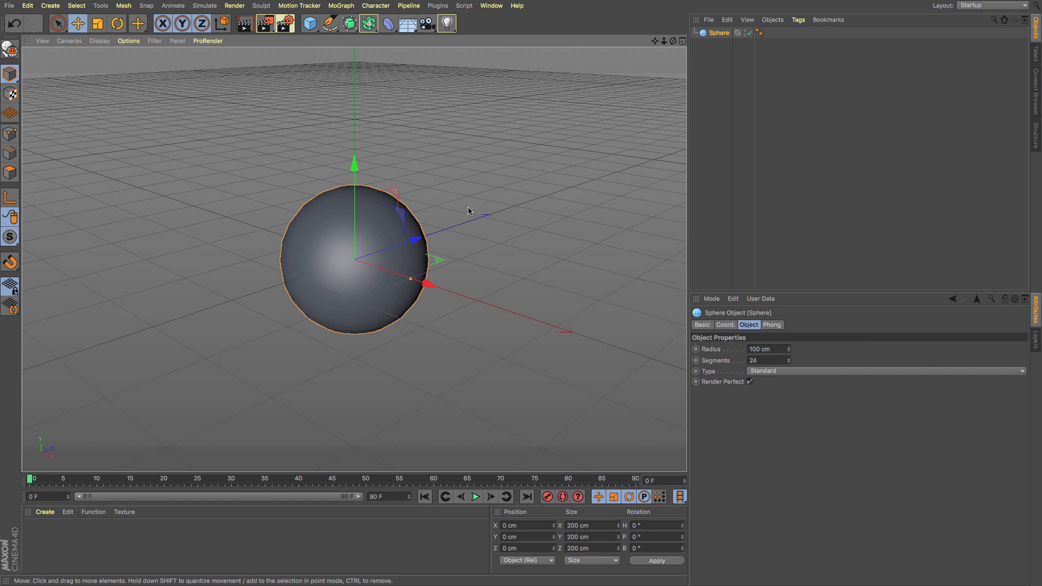
{"action": "left_click", "coordinate": [209, 42]}
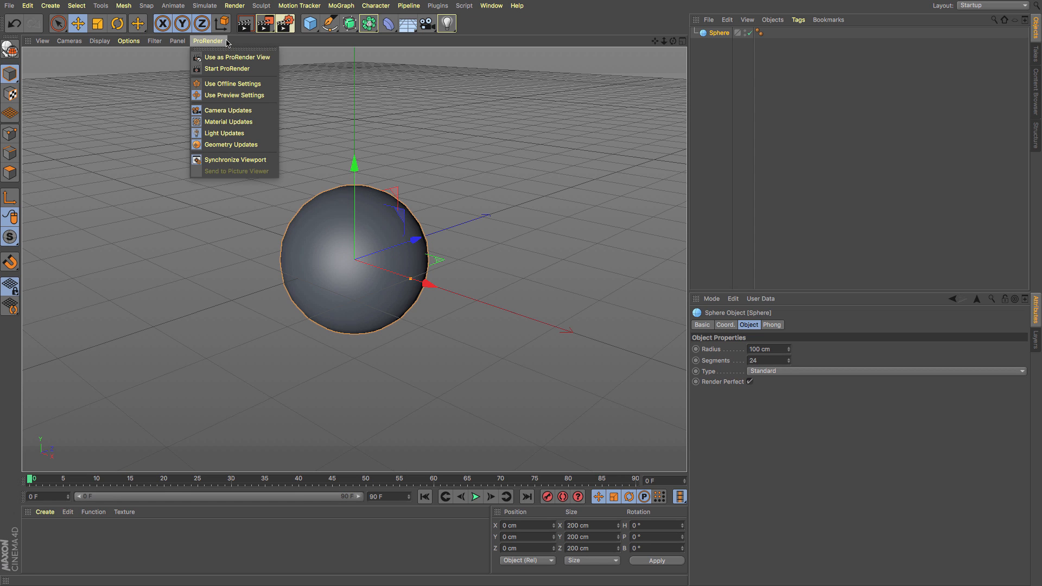
{"action": "left_click", "coordinate": [226, 57]}
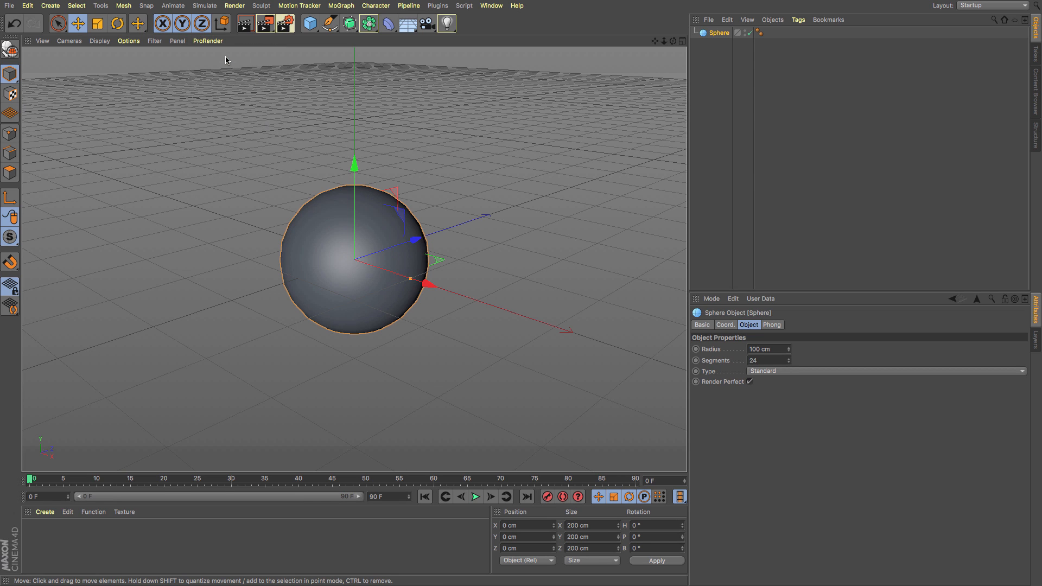
{"action": "left_click", "coordinate": [214, 42]}
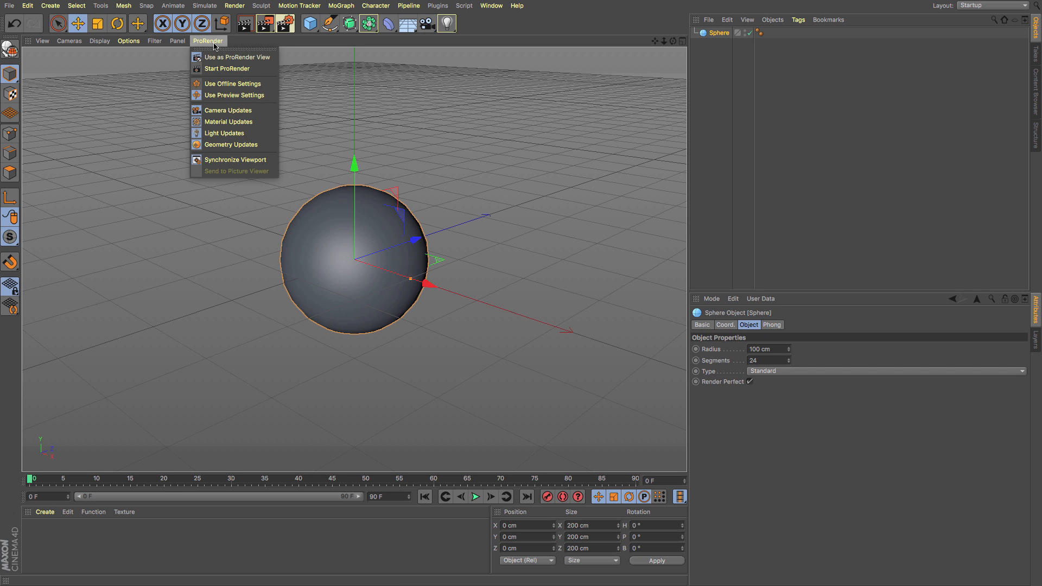
{"action": "left_click", "coordinate": [216, 69]}
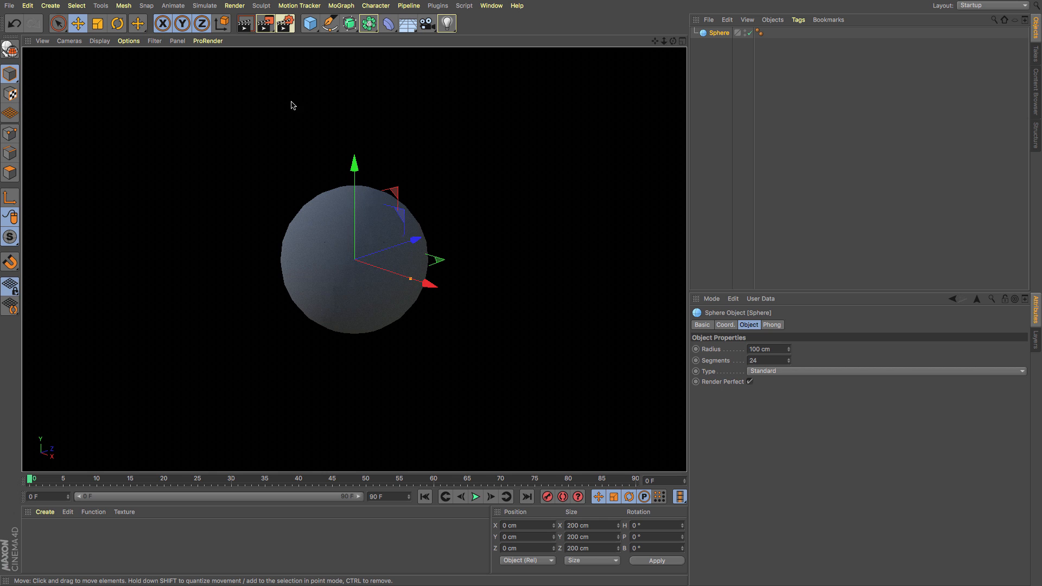
Add a Sky object and frame the sphere against the lawn with the building behind it.
{"action": "mouse_move", "coordinate": [672, 43]}
{"action": "left_mouse_down"}
{"action": "mouse_move", "coordinate": [708, 45]}
{"action": "mouse_move", "coordinate": [702, 17]}
{"action": "mouse_move", "coordinate": [654, 33]}
{"action": "mouse_move", "coordinate": [671, 43]}
{"action": "mouse_move", "coordinate": [656, 45]}
{"action": "left_mouse_up"}
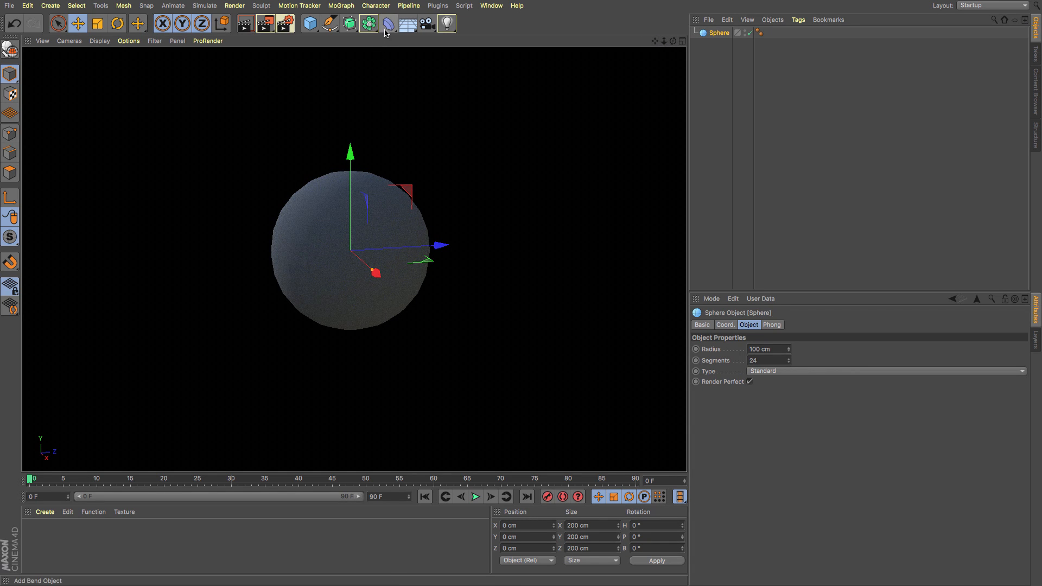
{"action": "left_click", "coordinate": [408, 23]}
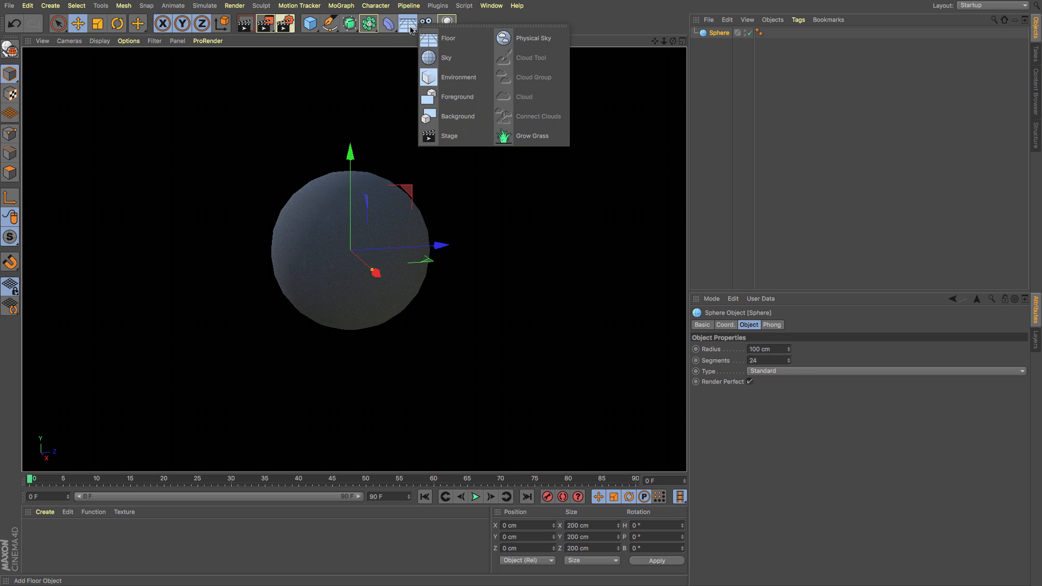
{"action": "left_click", "coordinate": [443, 59]}
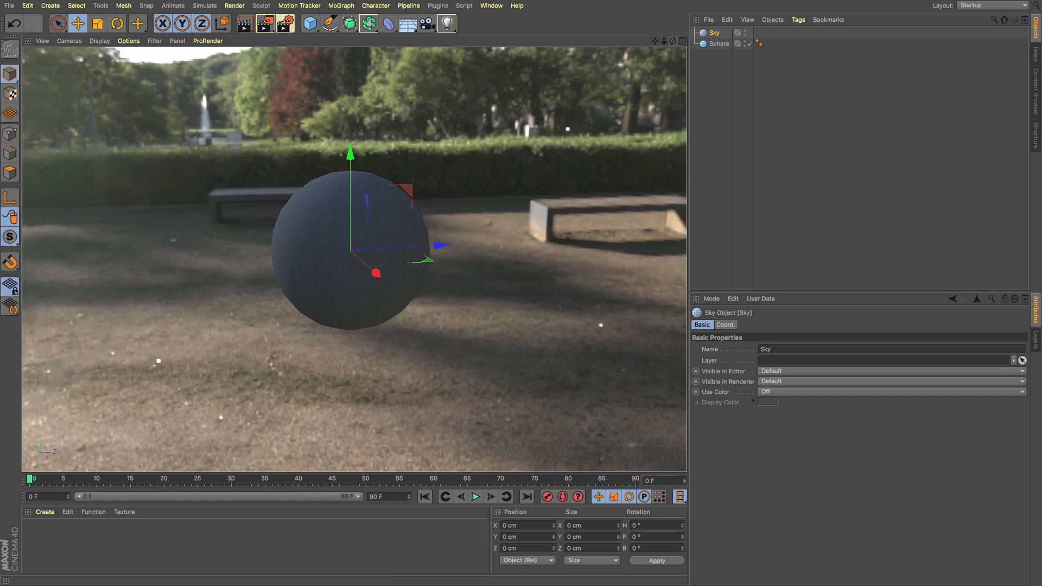
{"action": "left_click_drag", "start_coordinate": [673, 42], "coordinate": [570, 2]}
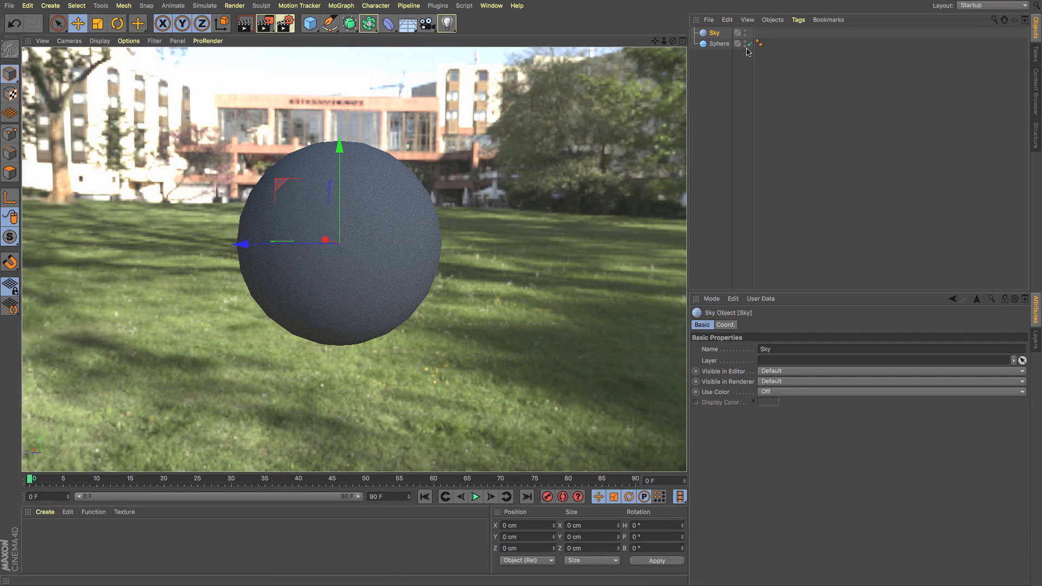
{"action": "left_click_drag", "start_coordinate": [664, 41], "coordinate": [663, 41]}
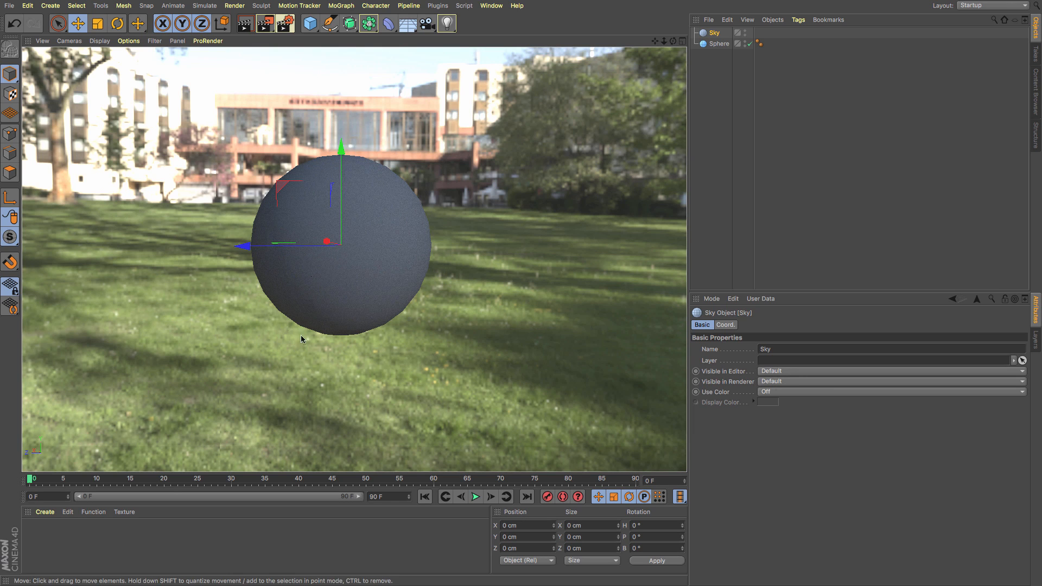
{"action": "left_click", "coordinate": [700, 146]}
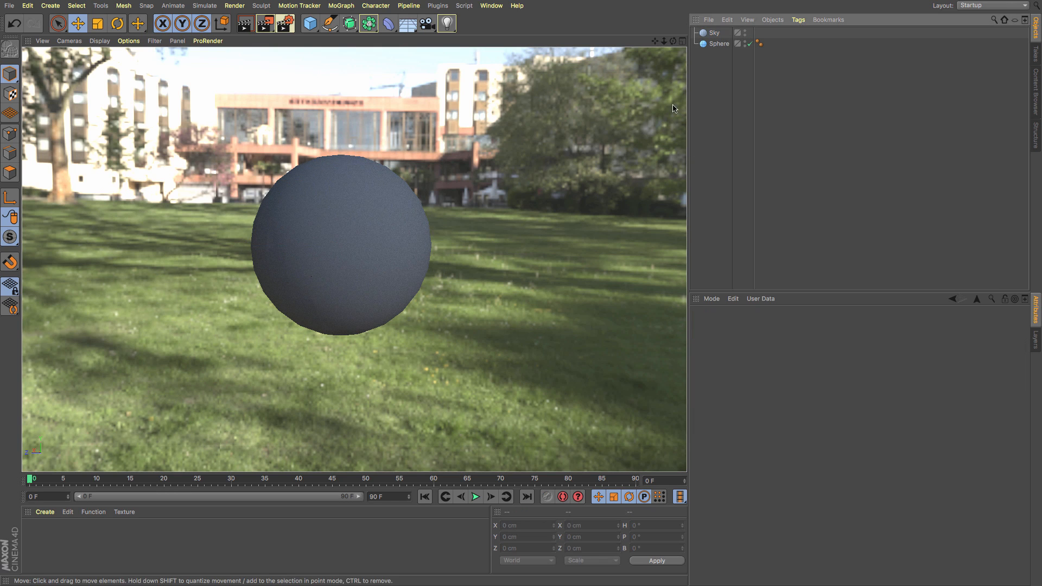
{"action": "left_click_drag", "start_coordinate": [673, 42], "coordinate": [667, 51]}
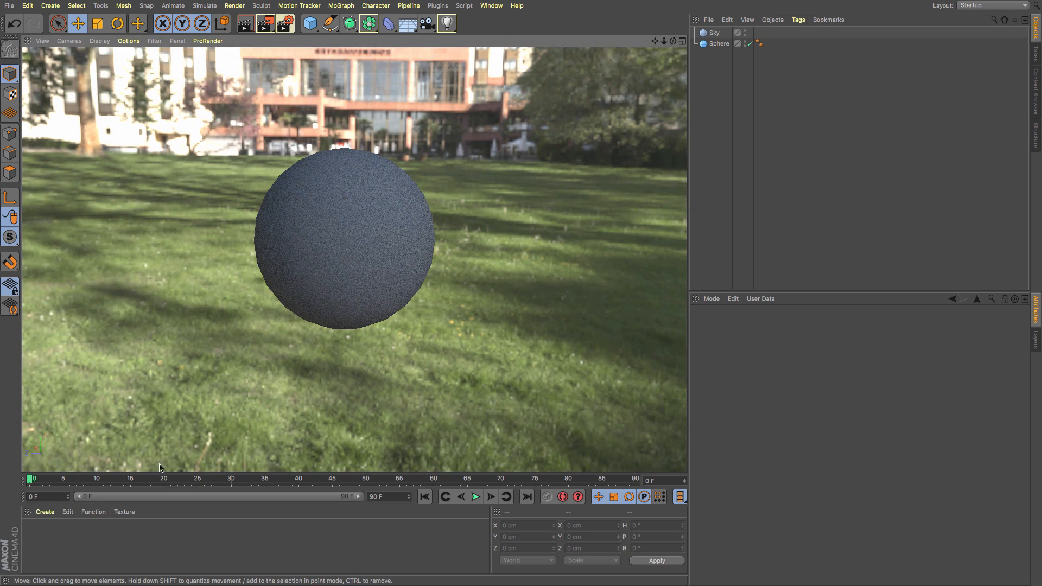
Create a new PBR material and apply it to the sphere.
{"action": "left_click", "coordinate": [45, 512]}
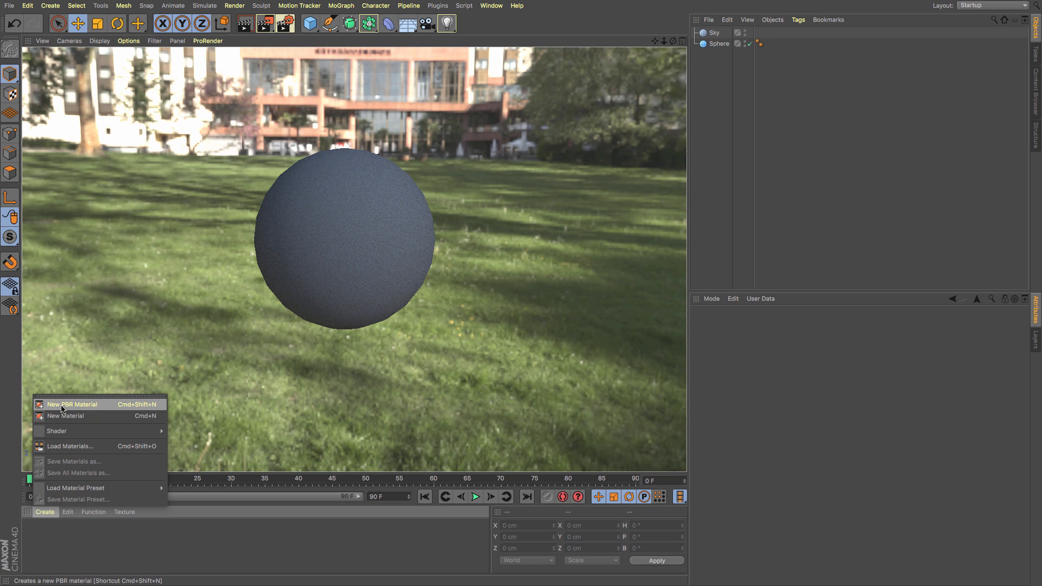
{"action": "left_click", "coordinate": [90, 408]}
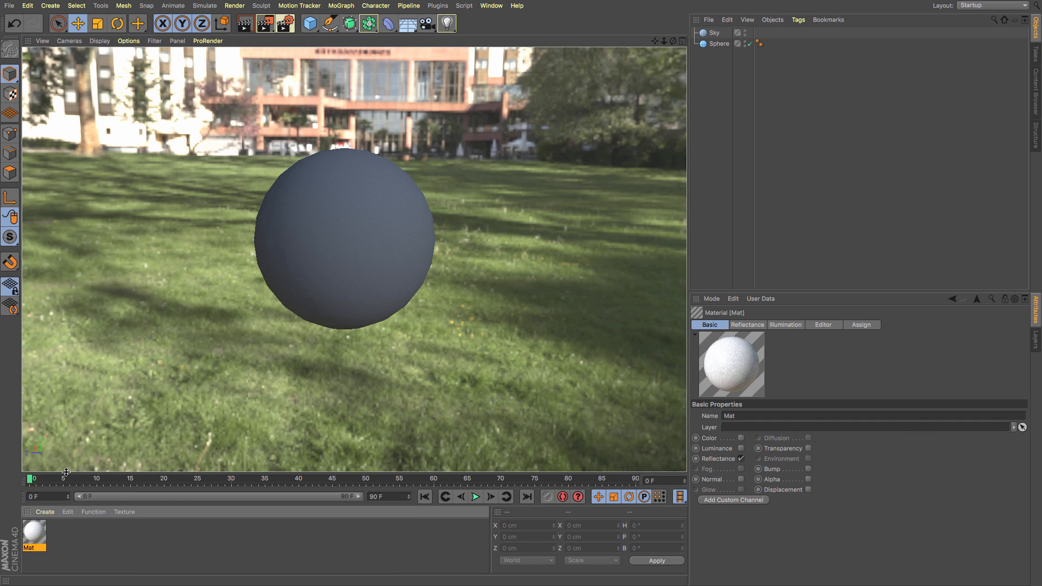
{"action": "left_click_drag", "start_coordinate": [34, 543], "coordinate": [307, 255]}
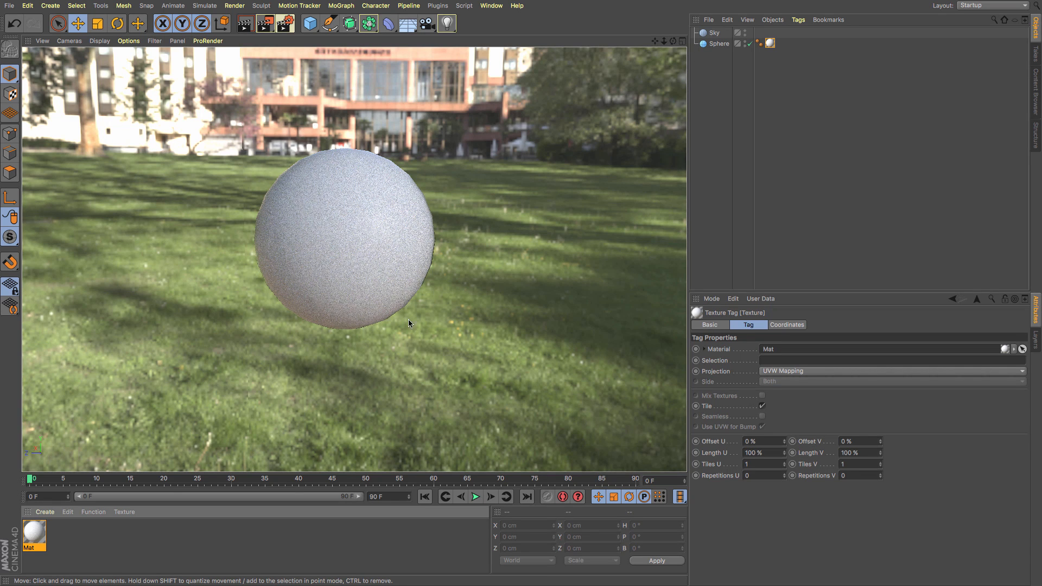
Set the roughness of the sphere material's Default Reflection layer to 2%.
{"action": "double_click", "coordinate": [35, 534]}
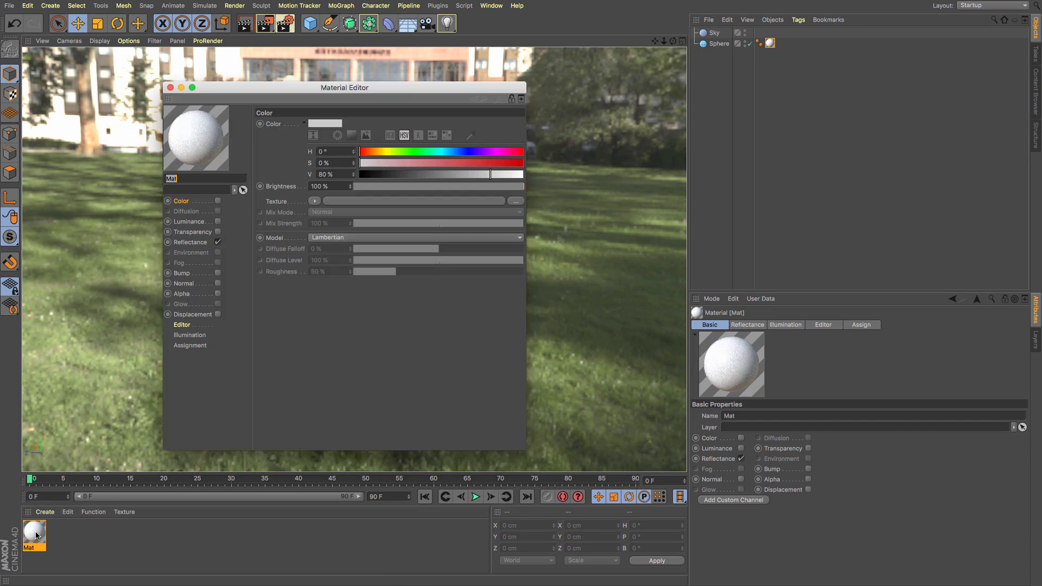
{"action": "left_click_drag", "start_coordinate": [330, 91], "coordinate": [751, 92]}
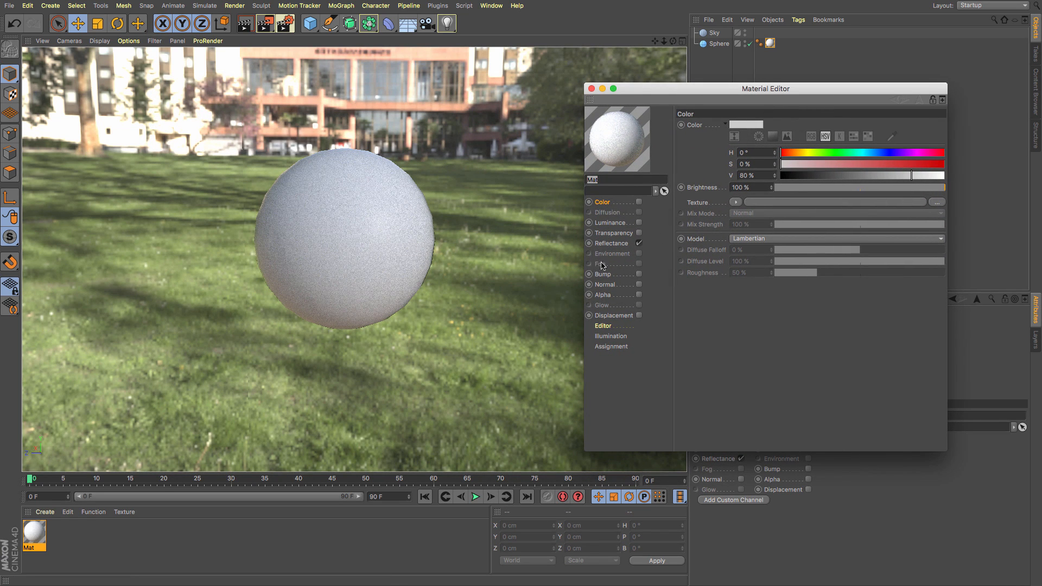
{"action": "left_click", "coordinate": [615, 245]}
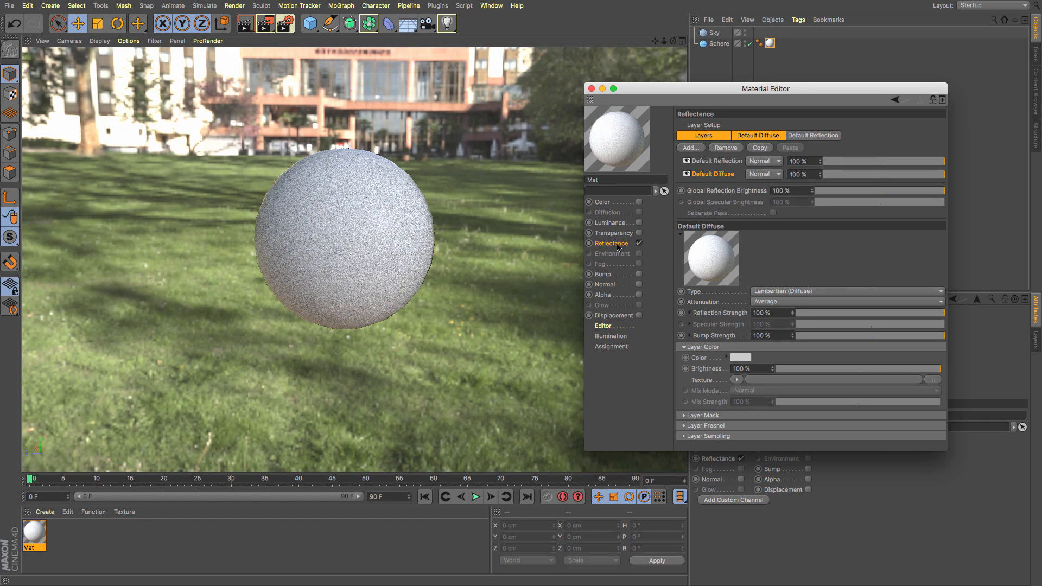
{"action": "left_click", "coordinate": [721, 161]}
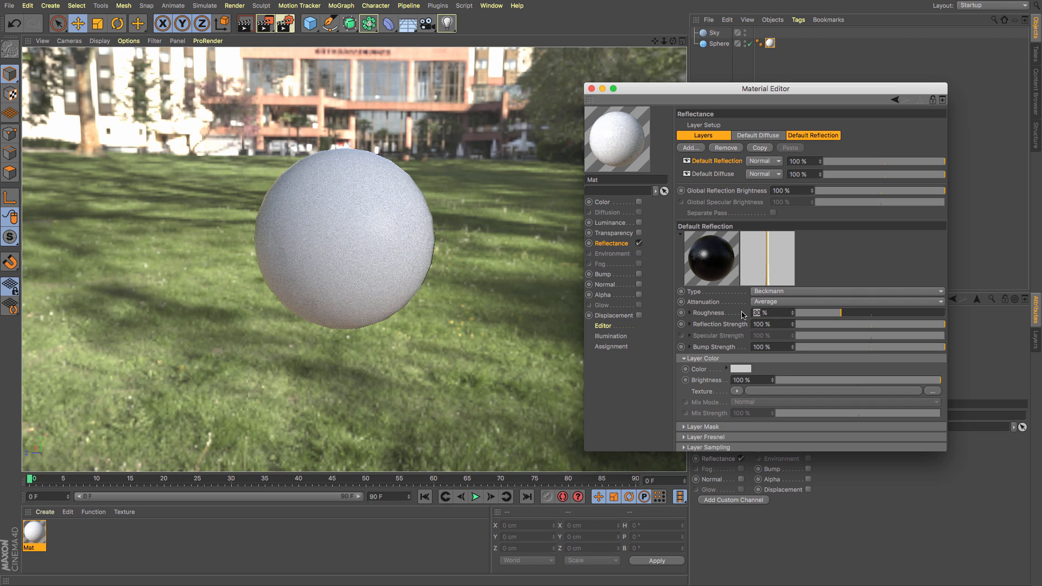
{"action": "type", "text": "2"}
{"action": "key", "text": "Return"}
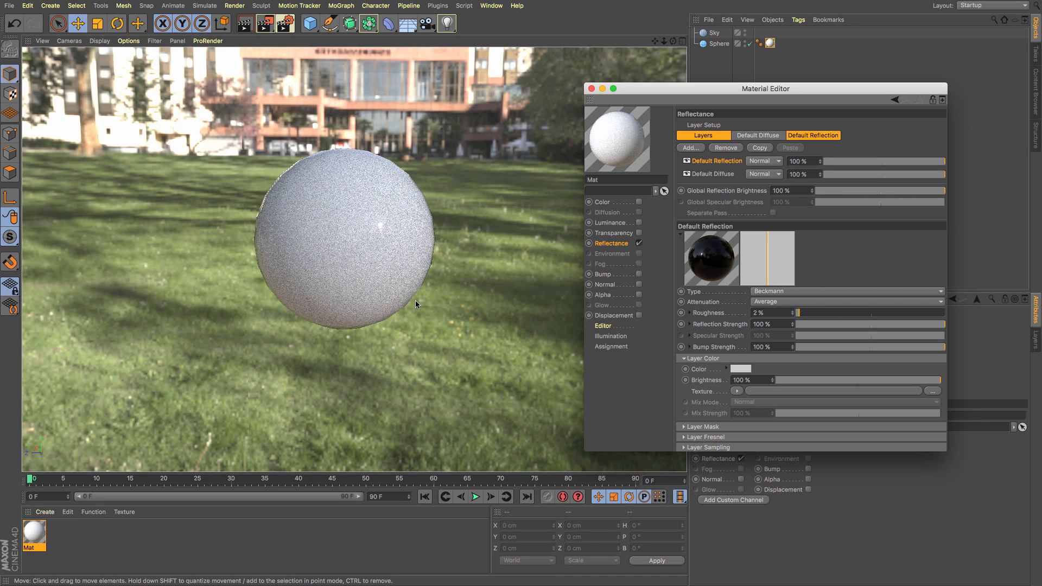
Color the material's Default Diffuse layer red with 96% saturation and expand its inline color controls.
{"action": "left_click", "coordinate": [726, 174]}
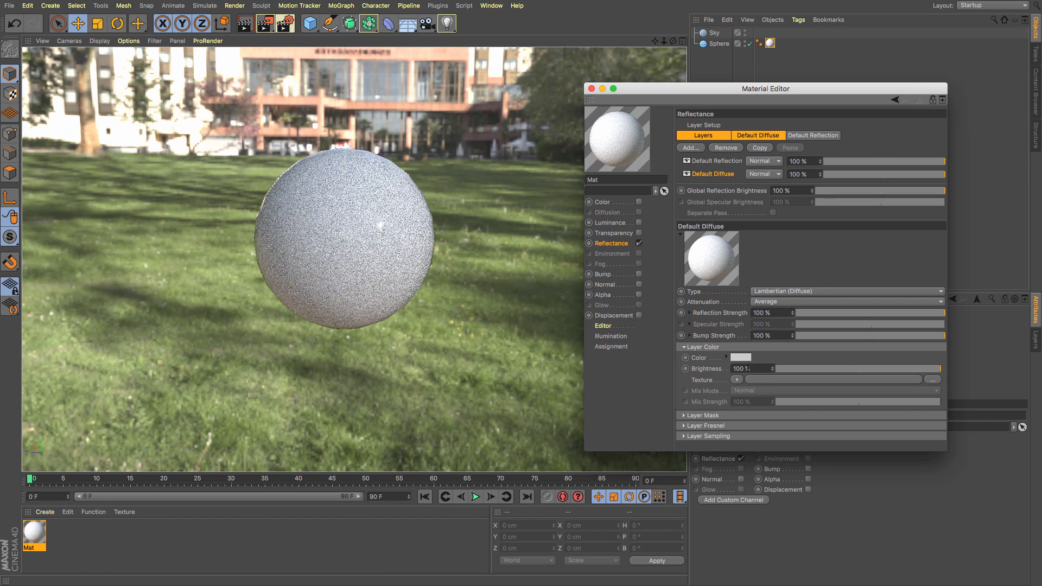
{"action": "left_click", "coordinate": [743, 358]}
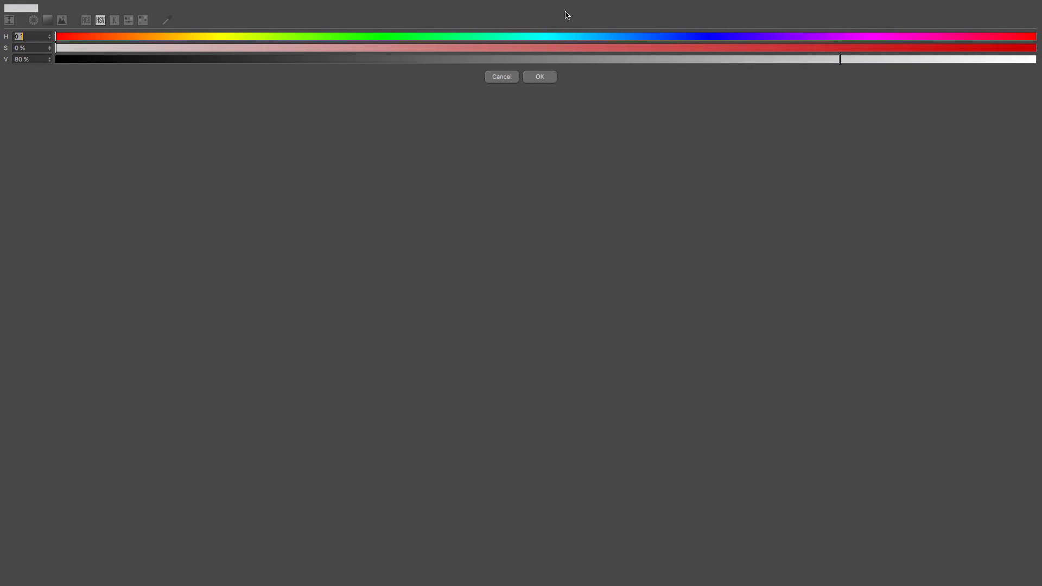
{"action": "left_click", "coordinate": [997, 50]}
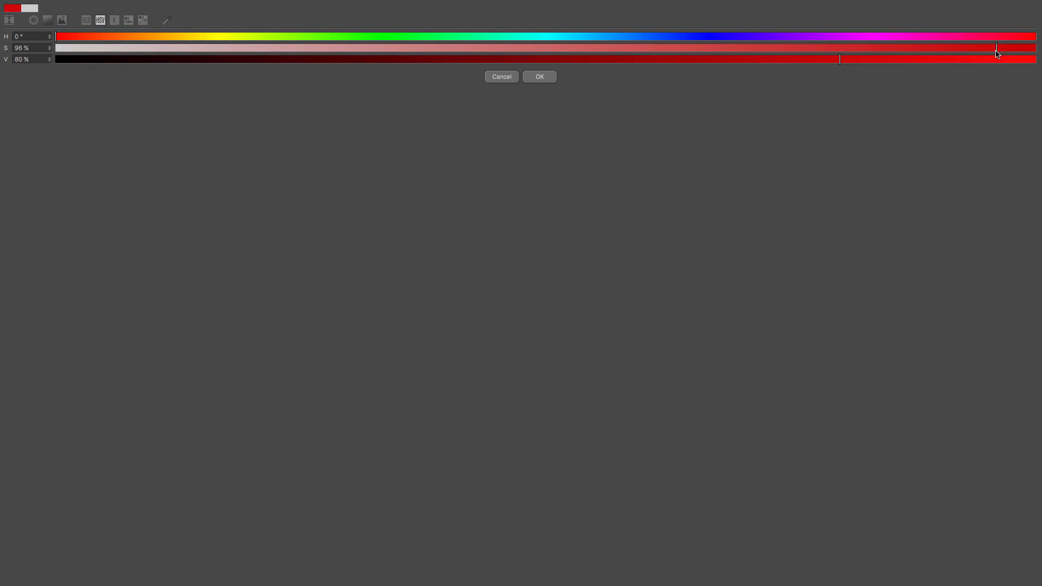
{"action": "left_click", "coordinate": [540, 77]}
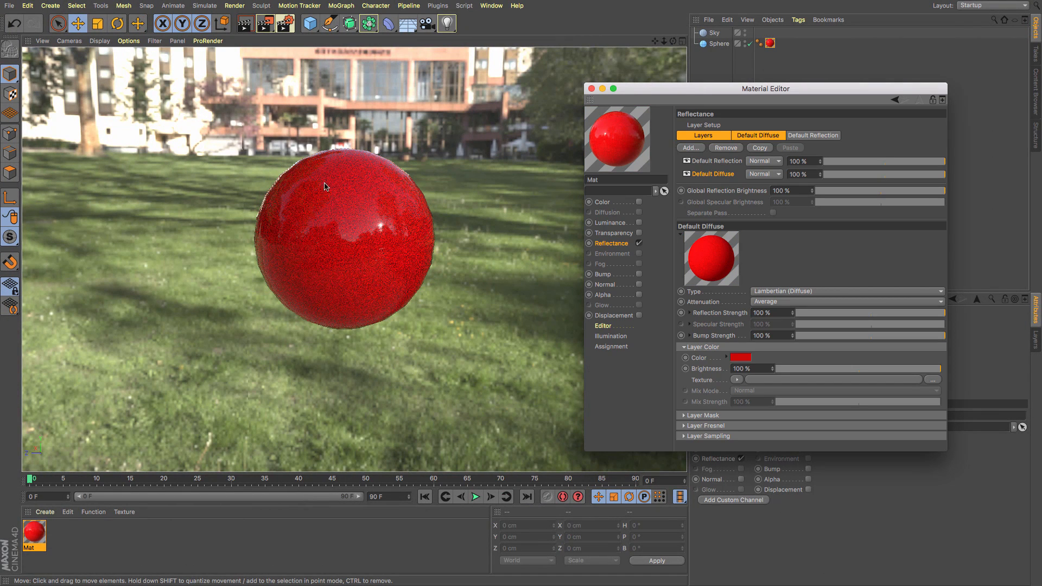
{"action": "left_click_drag", "start_coordinate": [758, 91], "coordinate": [762, 57]}
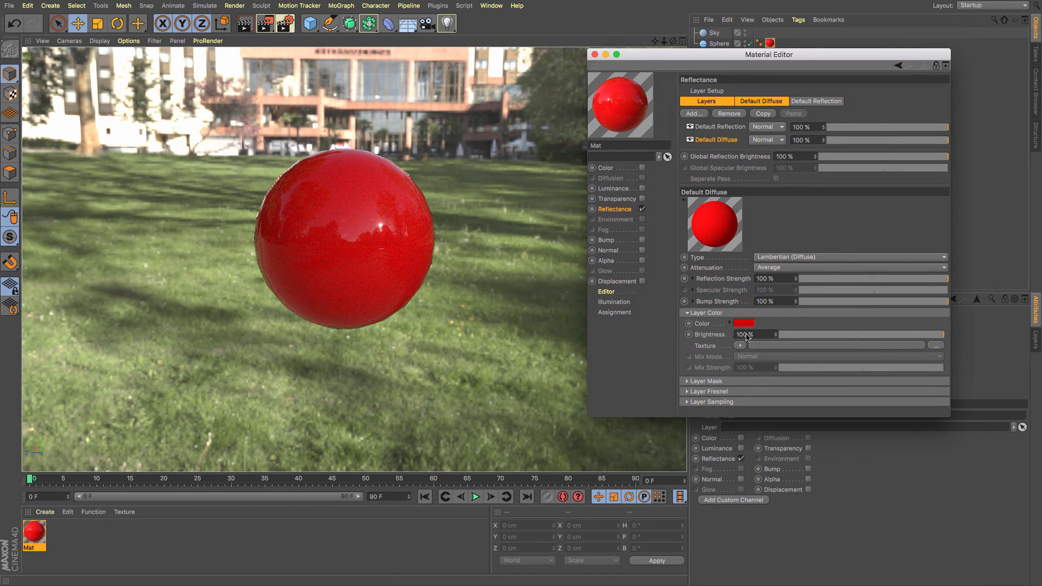
{"action": "left_click", "coordinate": [730, 322]}
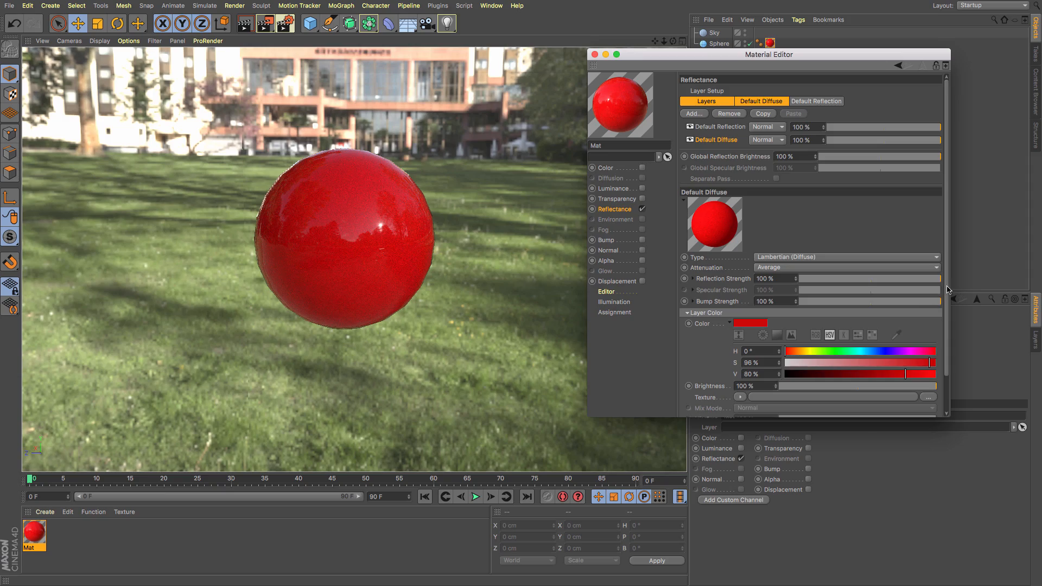
Recolor the Default Diffuse layer blue with hue 242° and saturation 65%, and close the material editor.
{"action": "scroll", "coordinate": [948, 289], "scroll_direction": "down", "scroll_amount": 1}
{"action": "left_click_drag", "start_coordinate": [922, 348], "coordinate": [883, 336]}
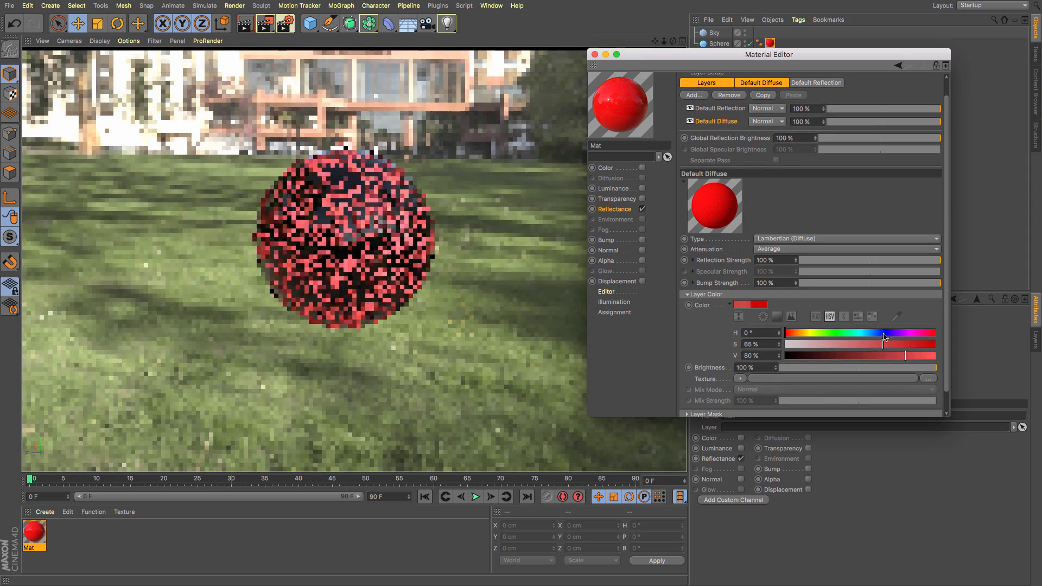
{"action": "left_click", "coordinate": [885, 333]}
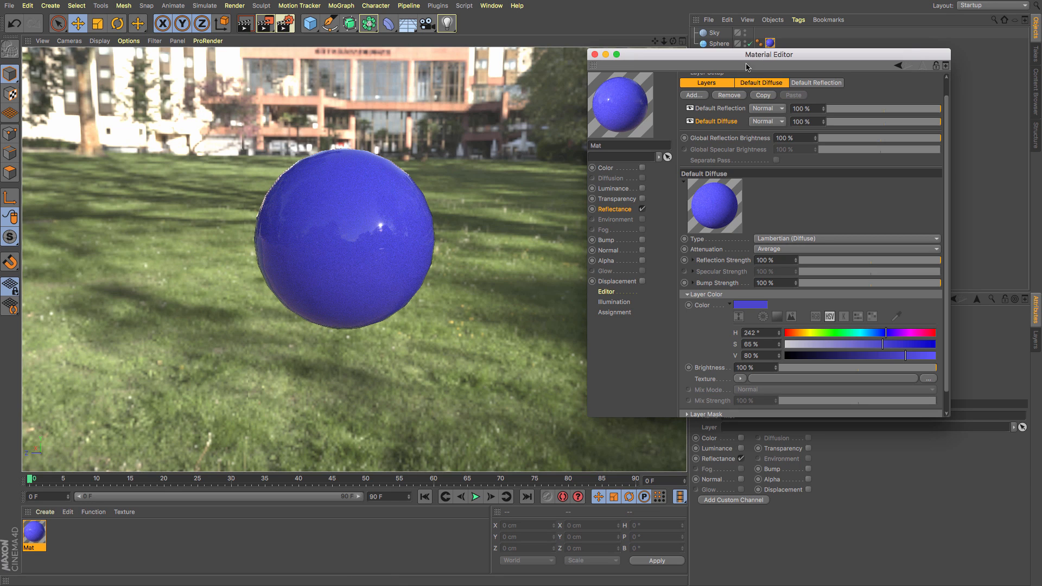
{"action": "left_click_drag", "start_coordinate": [741, 57], "coordinate": [813, 62]}
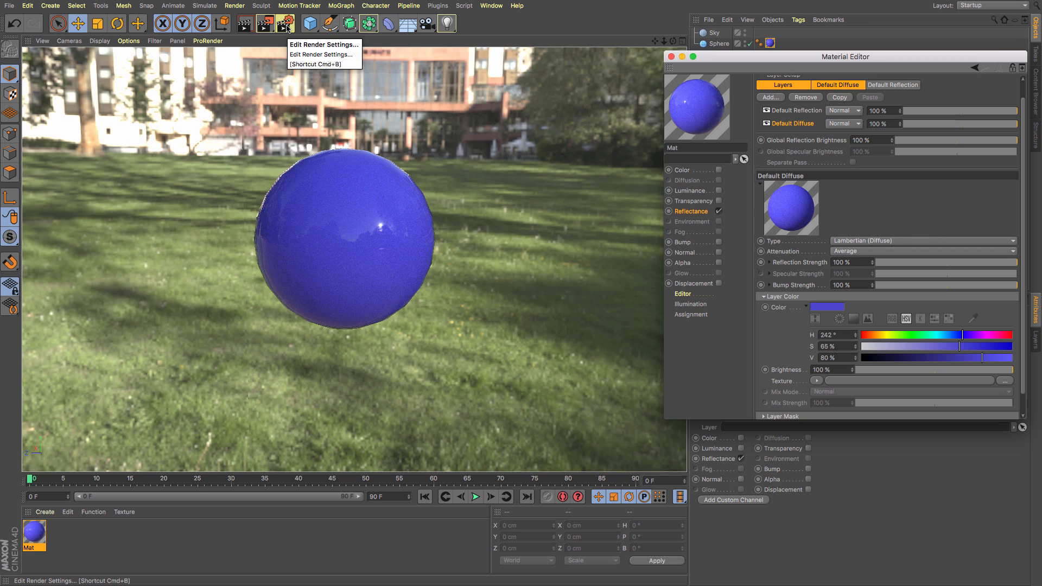
{"action": "left_click", "coordinate": [671, 56]}
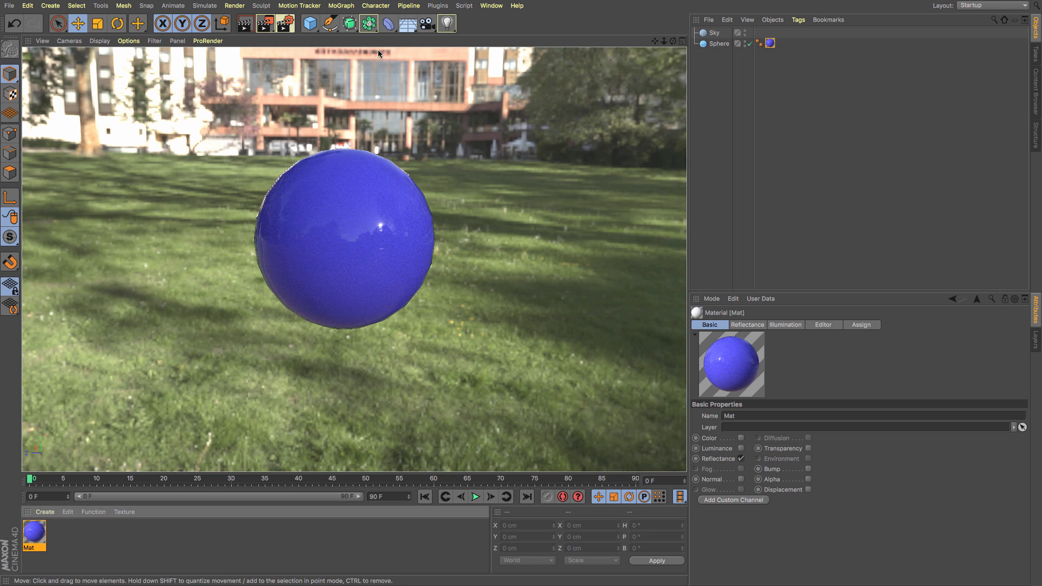
Open the render settings and dock them between the object list and the attributes, enlarged to show the ProRender preview options.
{"action": "left_click", "coordinate": [285, 23]}
{"action": "left_click_drag", "start_coordinate": [636, 50], "coordinate": [475, 346]}
{"action": "left_click_drag", "start_coordinate": [394, 361], "coordinate": [809, 301]}
{"action": "left_click_drag", "start_coordinate": [812, 203], "coordinate": [816, 126]}
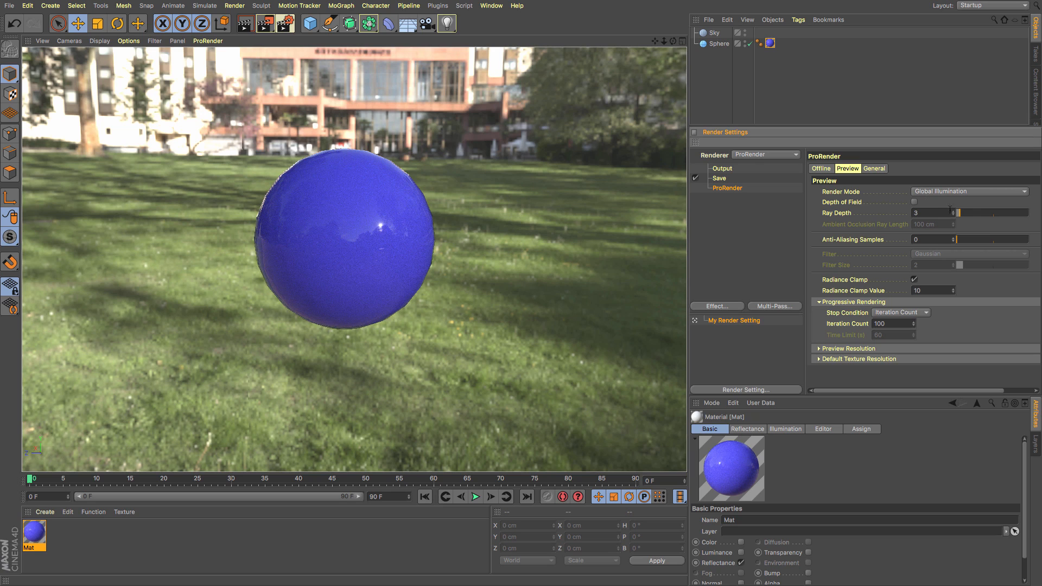
Set the ProRender preview to ray depth 10, 1 anti-aliasing sample and an iteration count of 200.
{"action": "left_click", "coordinate": [965, 216]}
{"action": "left_click_drag", "start_coordinate": [966, 217], "coordinate": [970, 216]}
{"action": "left_click", "coordinate": [955, 239]}
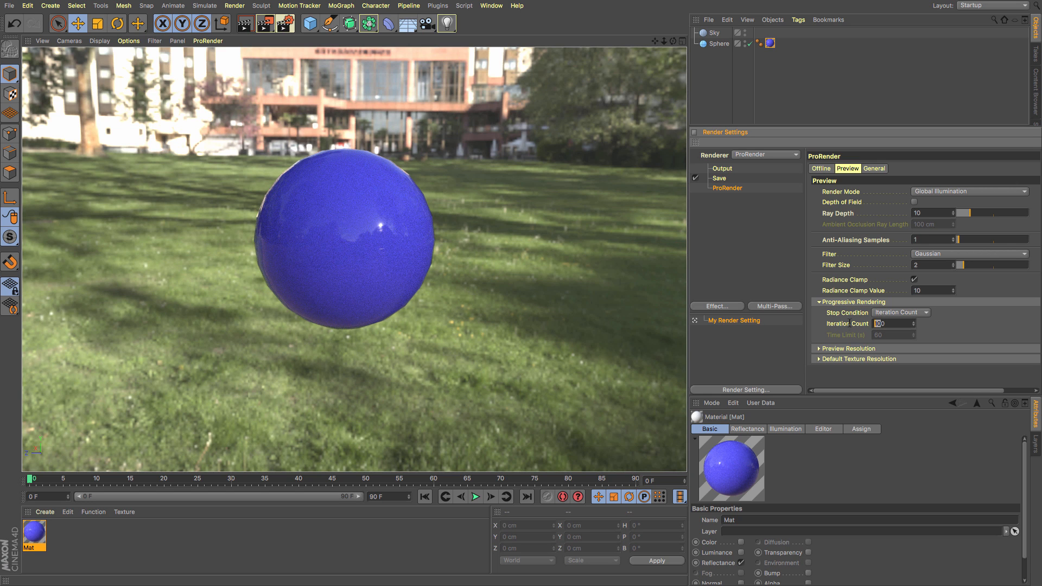
{"action": "type", "text": "20"}
{"action": "key", "text": "Return"}
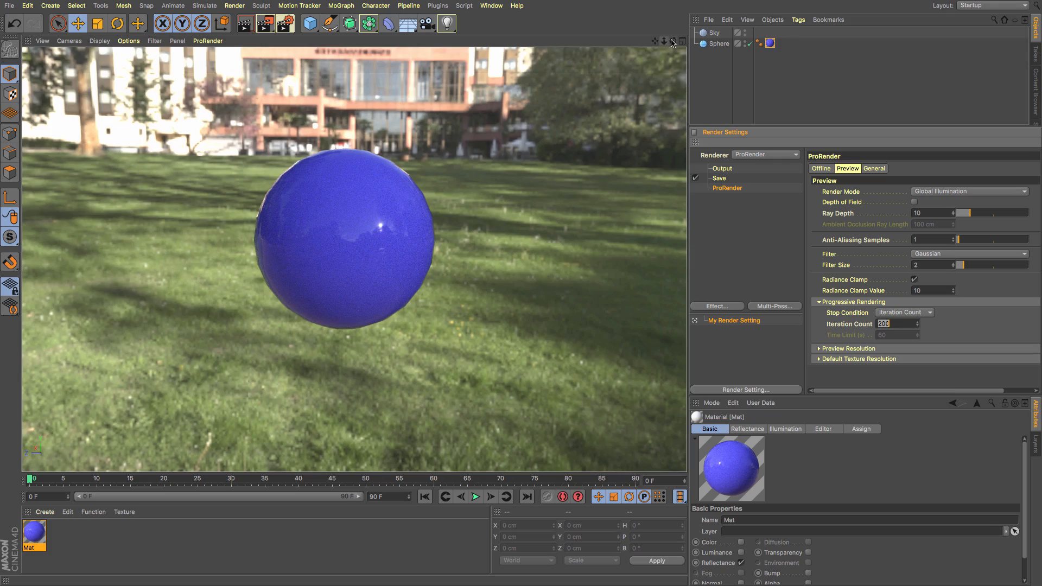
Examine the sphere's ProRender preview from another side of the sky environment.
{"action": "left_click_drag", "start_coordinate": [673, 41], "coordinate": [796, 54]}
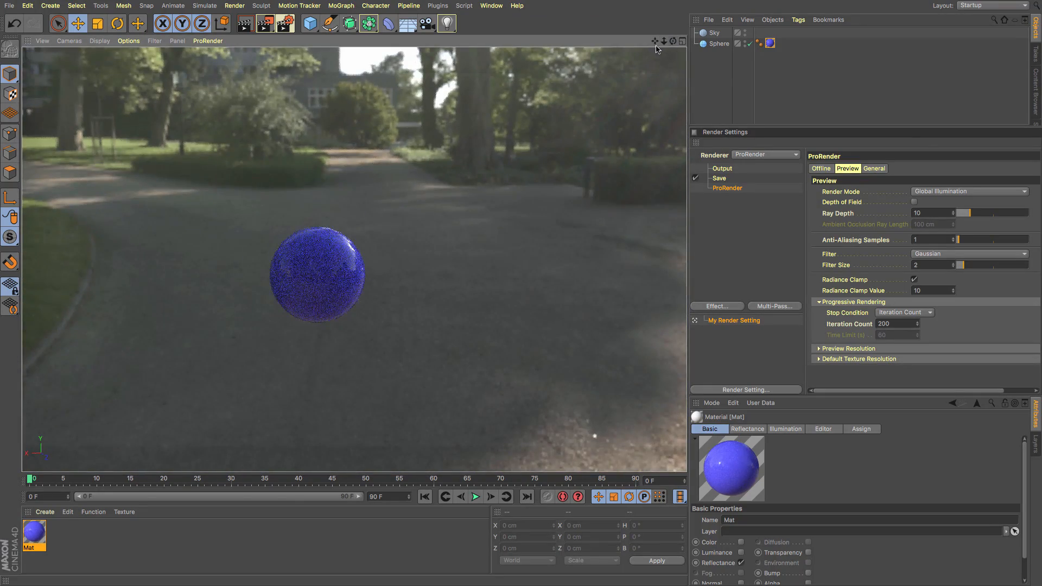
{"action": "left_click_drag", "start_coordinate": [655, 42], "coordinate": [664, 43]}
{"action": "middle_click_drag", "start_coordinate": [383, 282], "coordinate": [402, 276], "text": "alt"}
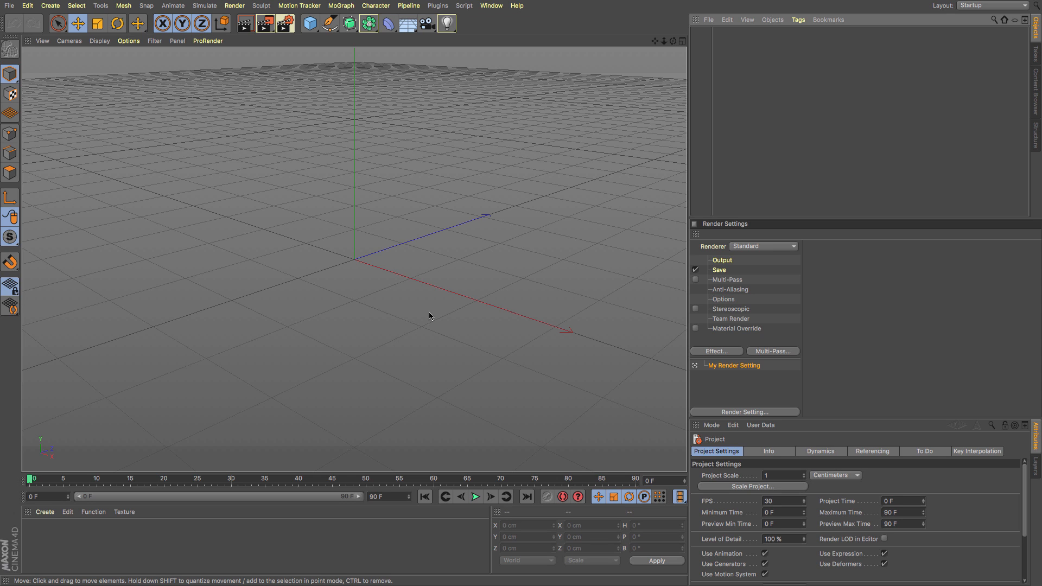
Search the content library for "car", load the Hot Hatch model into the empty scene and return to the object list.
{"action": "left_click", "coordinate": [1036, 96]}
{"action": "left_click", "coordinate": [1014, 21]}
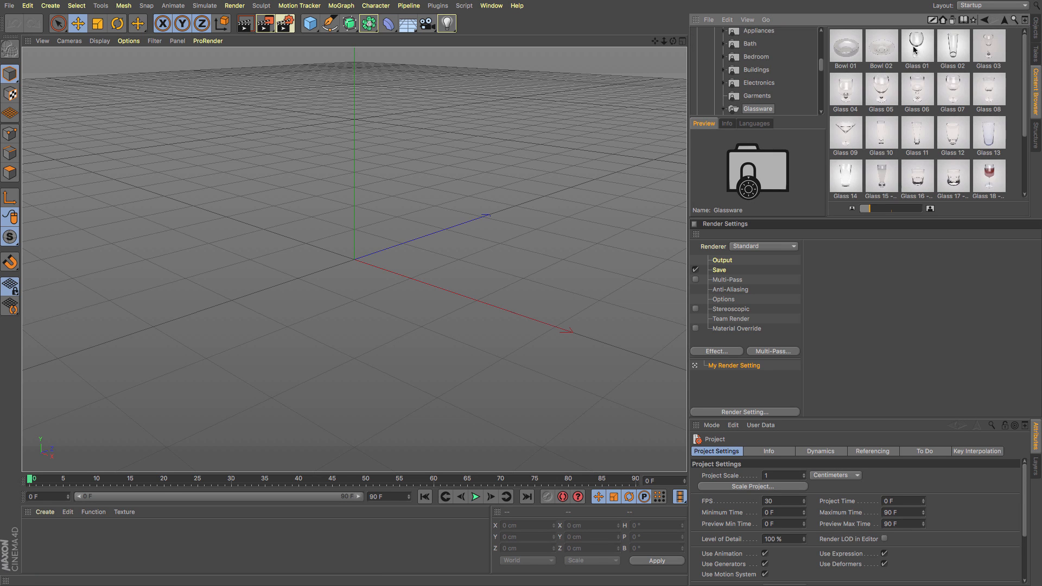
{"action": "left_click", "coordinate": [1015, 20]}
{"action": "left_click_drag", "start_coordinate": [869, 48], "coordinate": [670, 54]}
{"action": "type", "text": "car"}
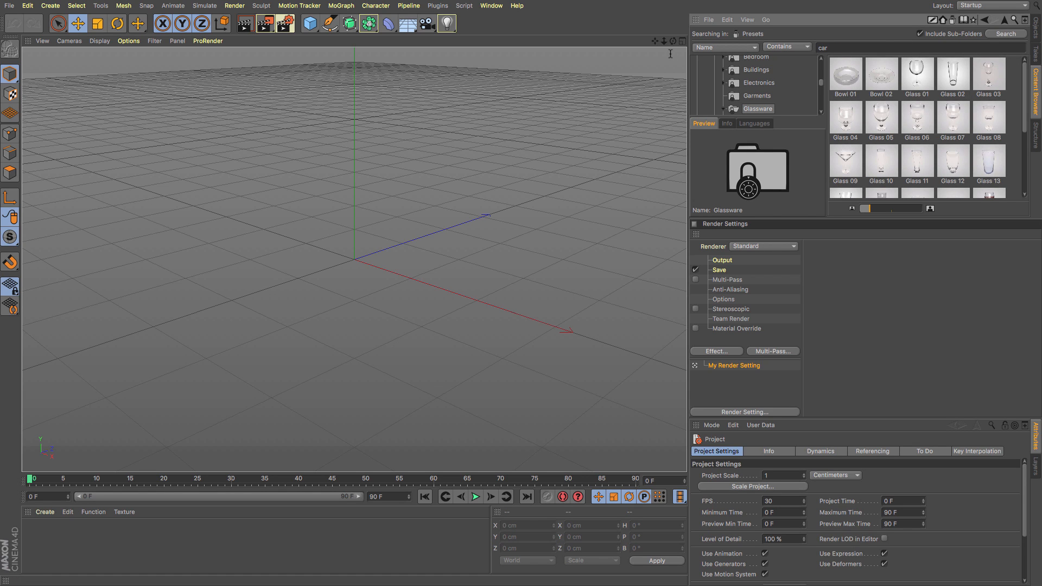
{"action": "key", "text": "Return"}
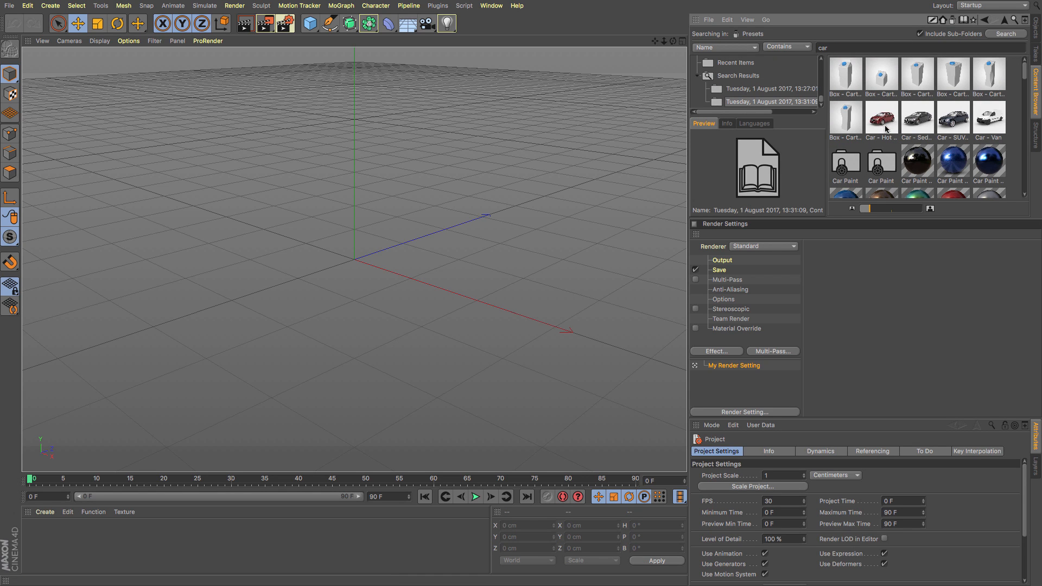
{"action": "double_click", "coordinate": [883, 120]}
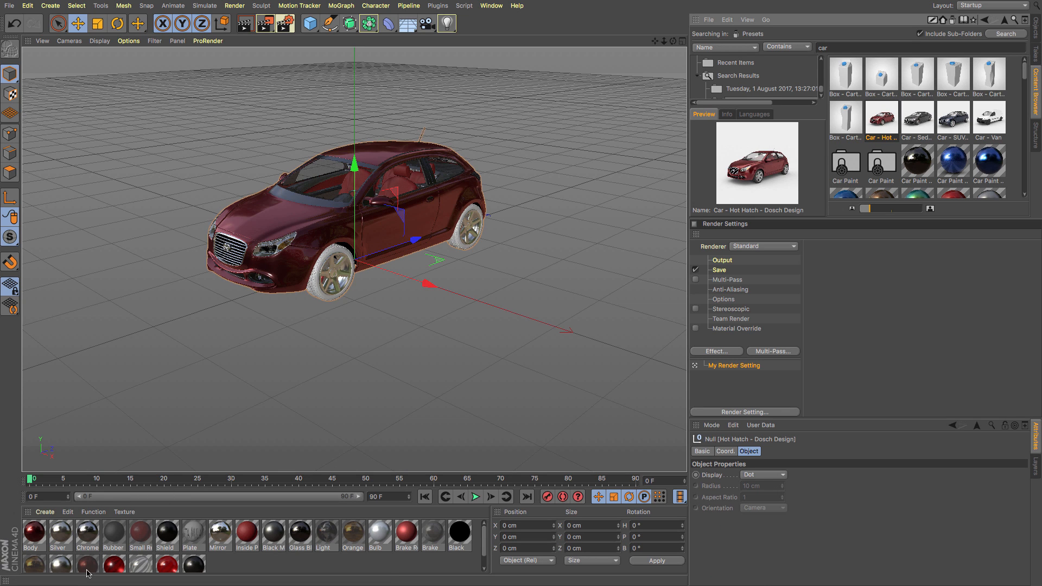
{"action": "left_click", "coordinate": [1035, 27]}
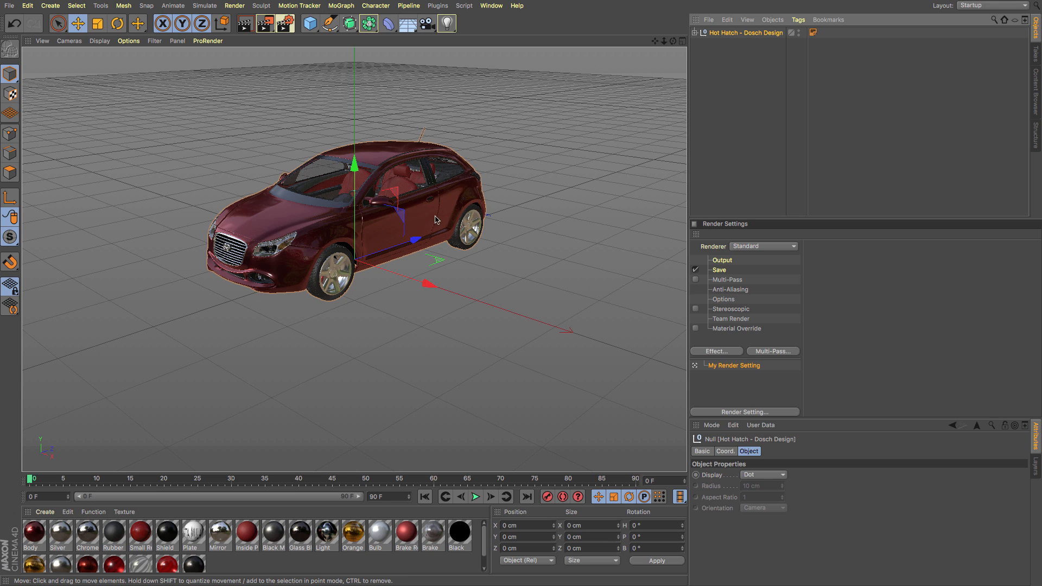
In the front view, draw a straight Bezier spline segment from the origin along floor level, well past the car's side.
{"action": "key", "text": "F4"}
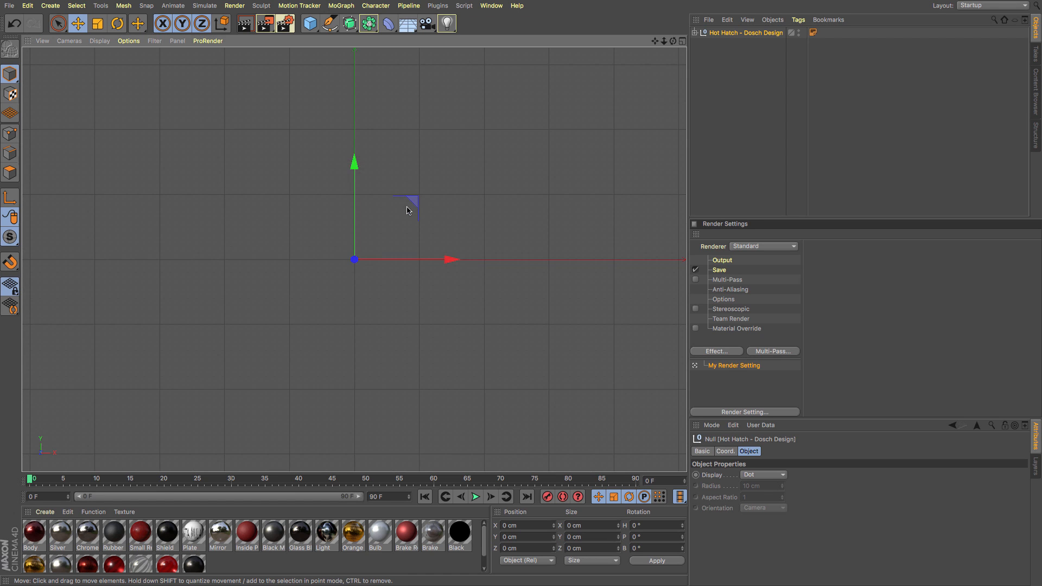
{"action": "left_click", "coordinate": [330, 23]}
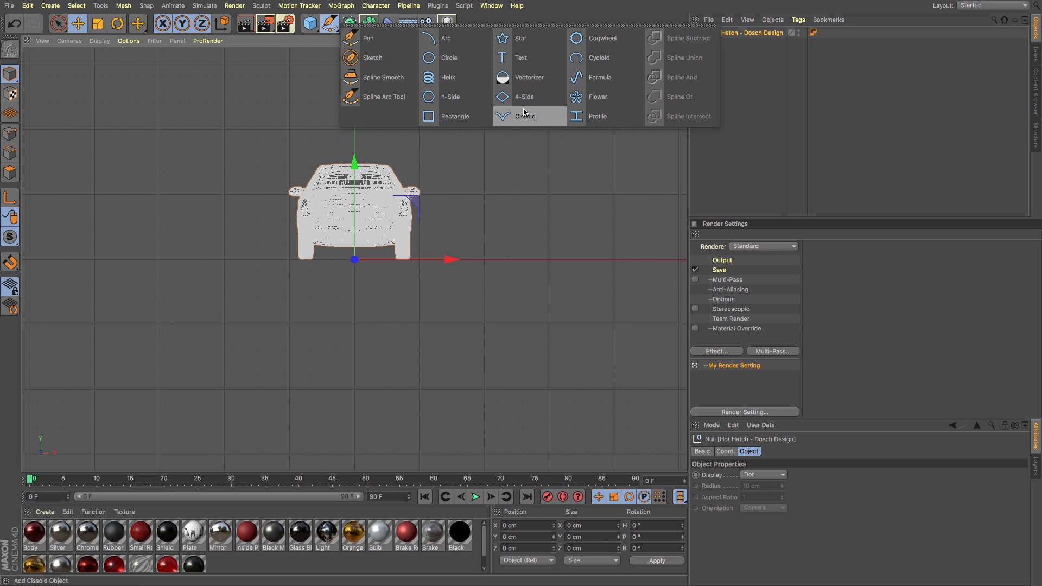
{"action": "left_click", "coordinate": [363, 38]}
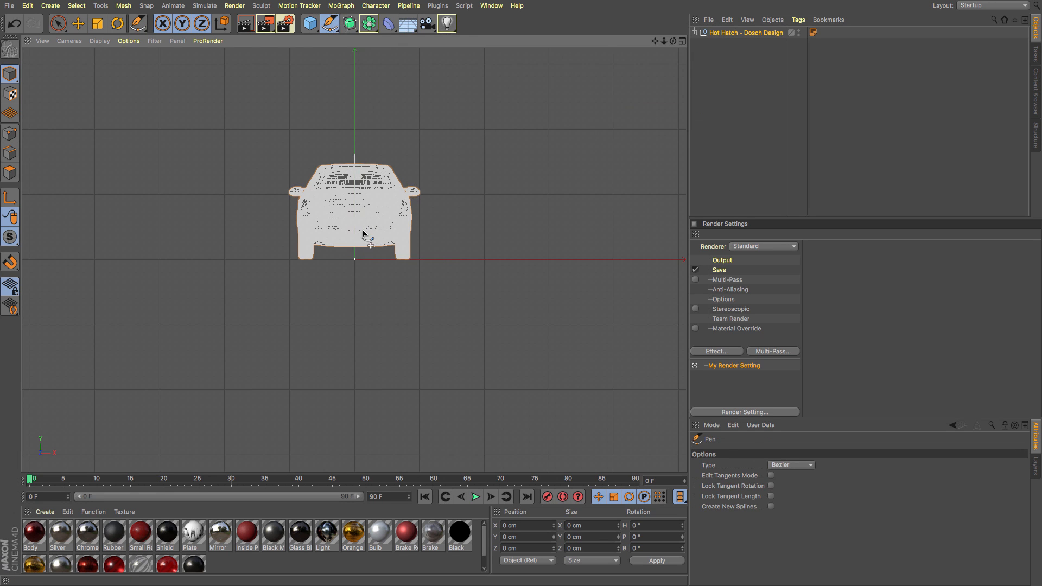
{"action": "left_click", "coordinate": [354, 261]}
{"action": "scroll", "coordinate": [354, 263], "scroll_direction": "down", "scroll_amount": 5}
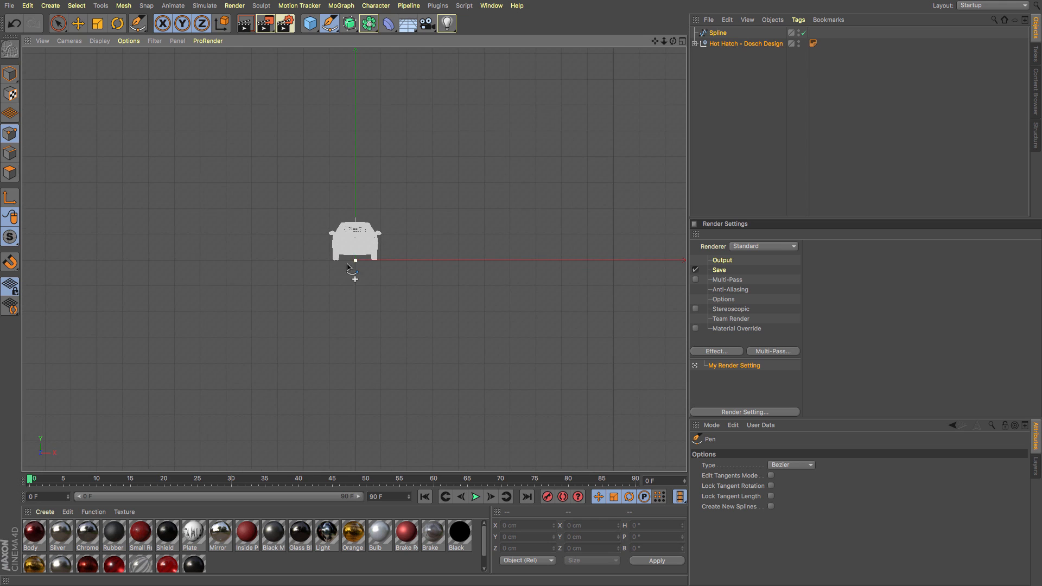
{"action": "left_click", "coordinate": [123, 261]}
Continue the spline with a smooth upward curve to a vertical end point about 2001 cm out and 629 cm high.
{"action": "left_click_drag", "start_coordinate": [655, 42], "coordinate": [903, 85]}
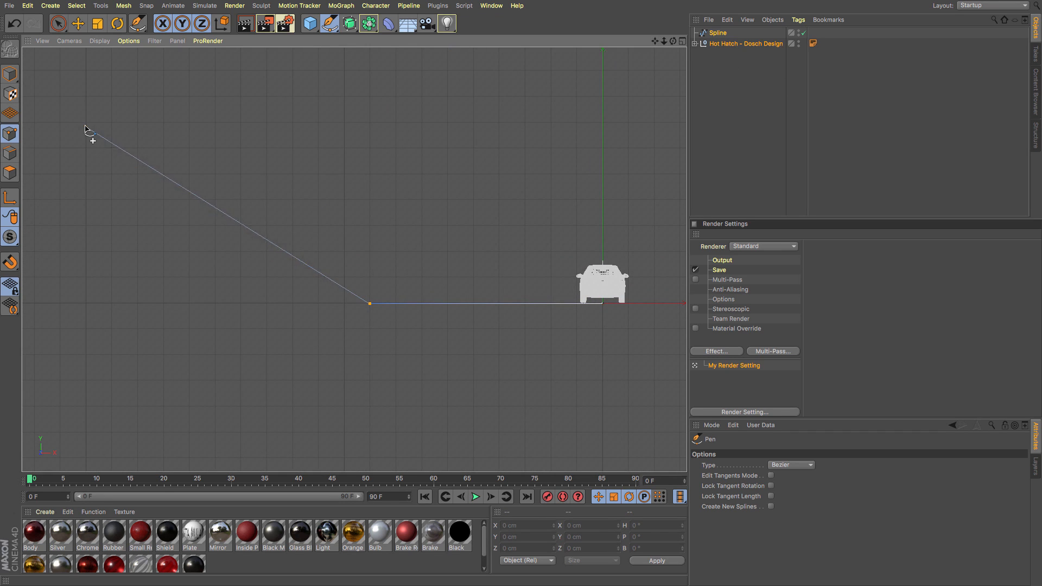
{"action": "left_click_drag", "start_coordinate": [86, 124], "coordinate": [85, 1]}
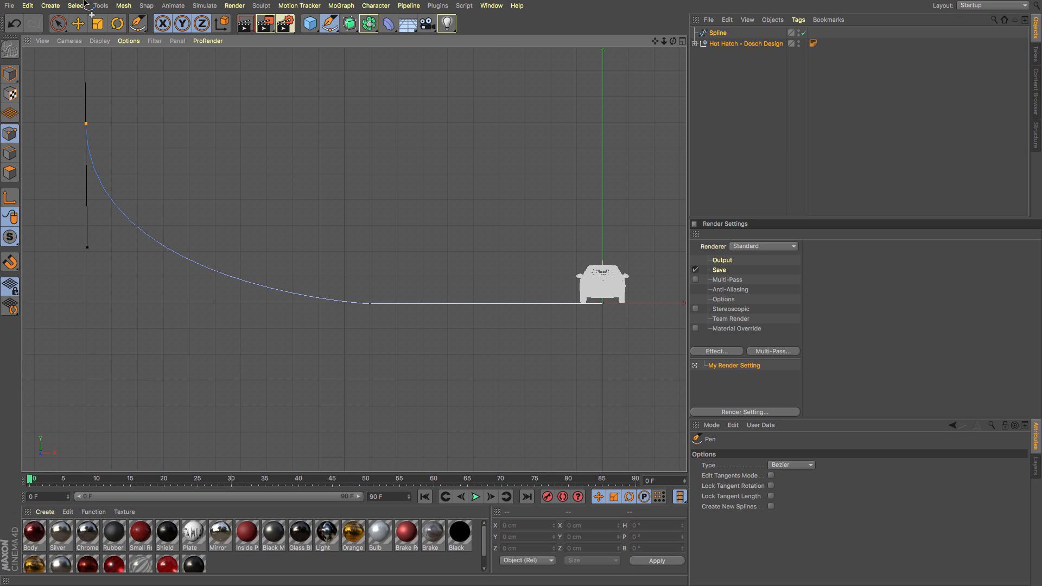
{"action": "left_click", "coordinate": [78, 23]}
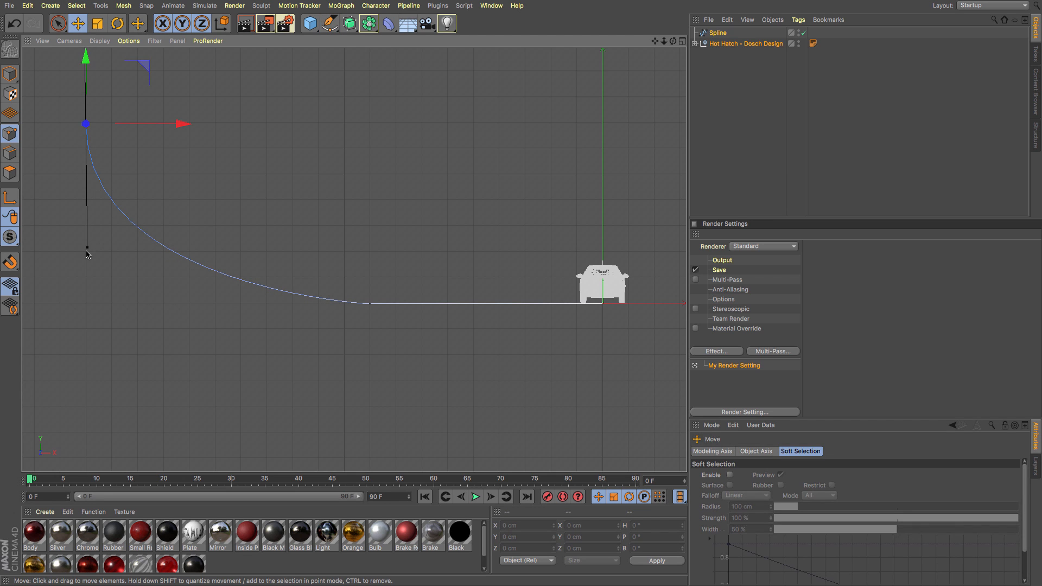
{"action": "left_click_drag", "start_coordinate": [88, 252], "coordinate": [88, 268]}
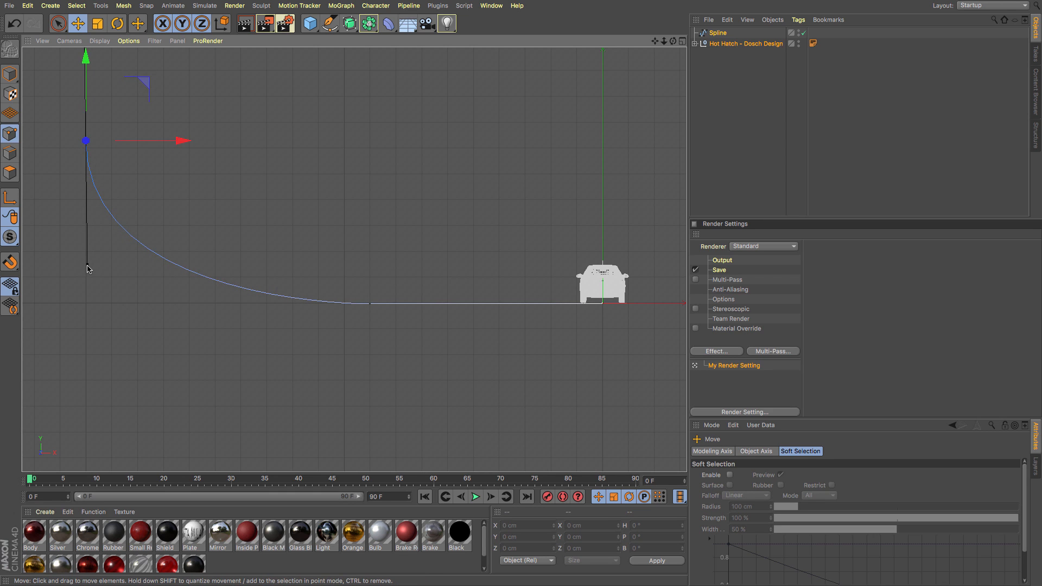
Return to the perspective view, add a Lathe object and make the spline its child to form the backdrop.
{"action": "key", "text": "F1"}
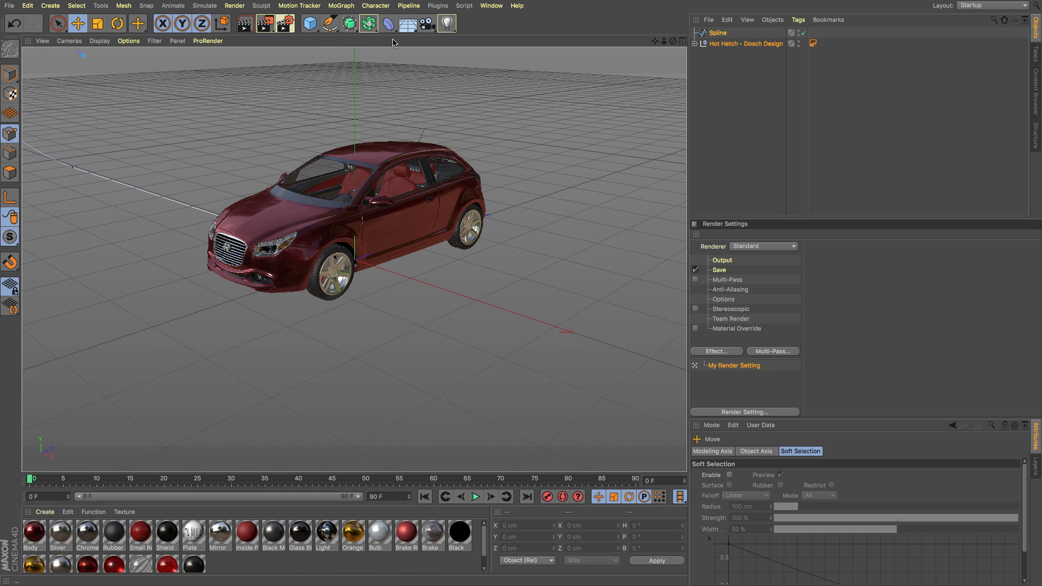
{"action": "left_click", "coordinate": [348, 24]}
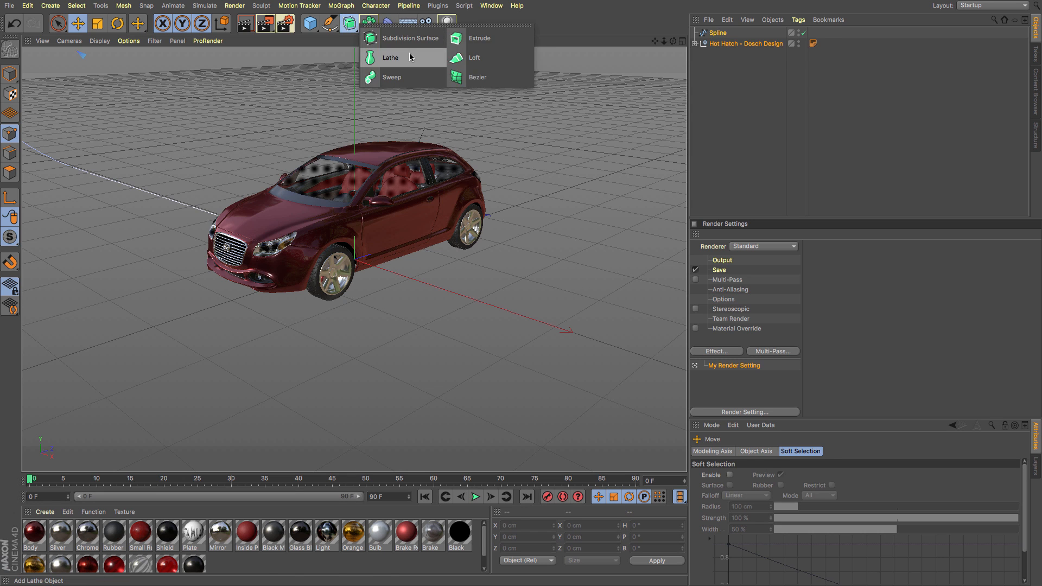
{"action": "left_click", "coordinate": [391, 56]}
{"action": "left_click_drag", "start_coordinate": [727, 46], "coordinate": [719, 34]}
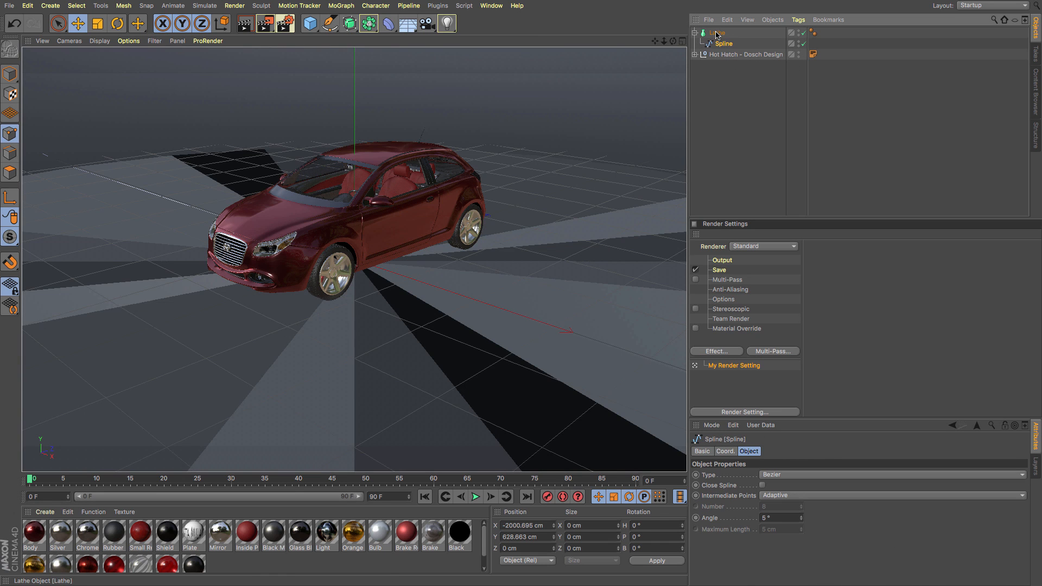
Hide the car temporarily and set the X position of the spline's center point to 0 cm.
{"action": "left_click", "coordinate": [78, 23]}
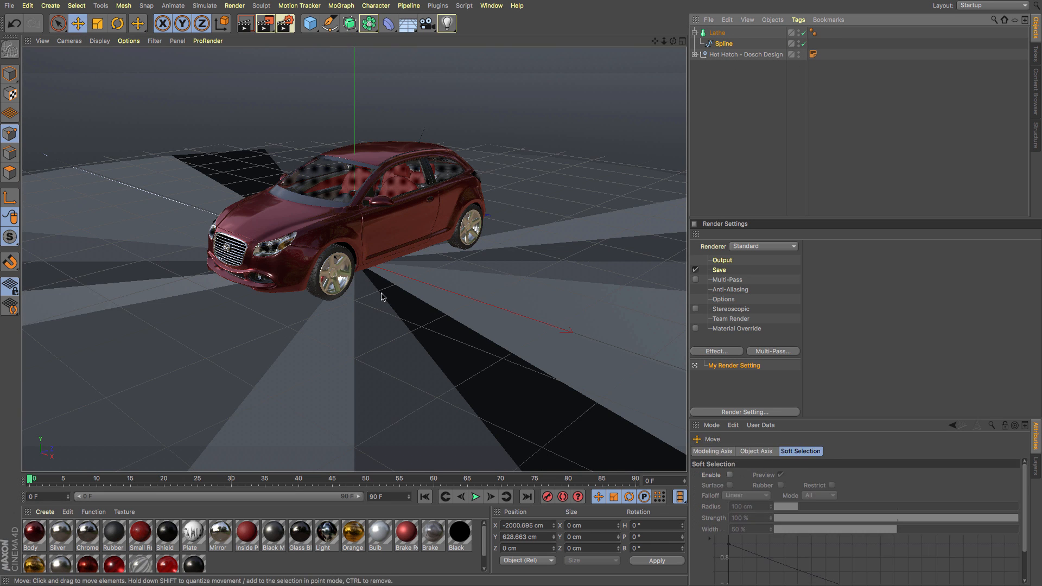
{"action": "double_click", "coordinate": [798, 53], "text": "alt"}
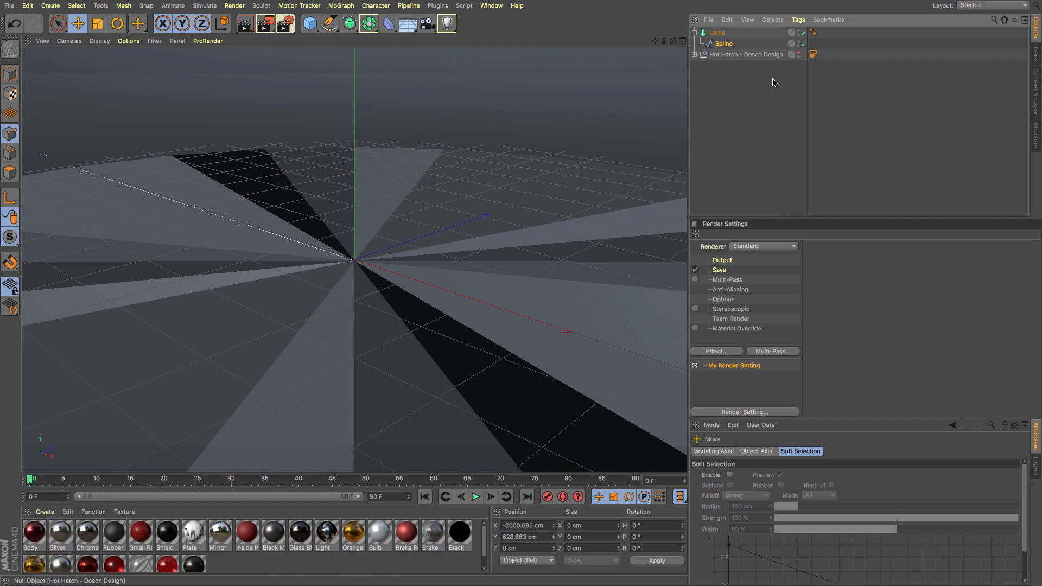
{"action": "left_click", "coordinate": [358, 265]}
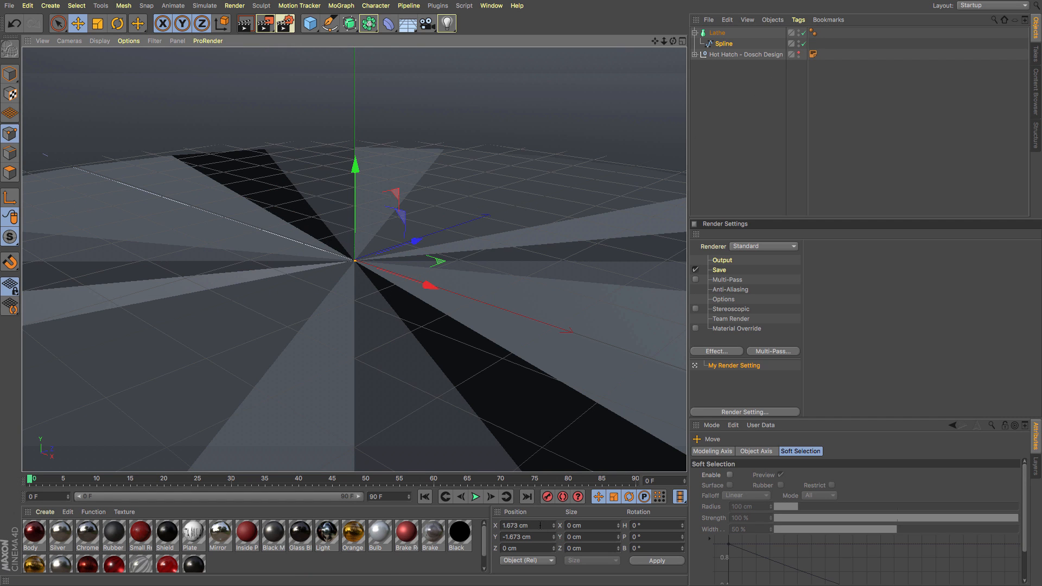
{"action": "type", "text": "0"}
{"action": "key", "text": "Return"}
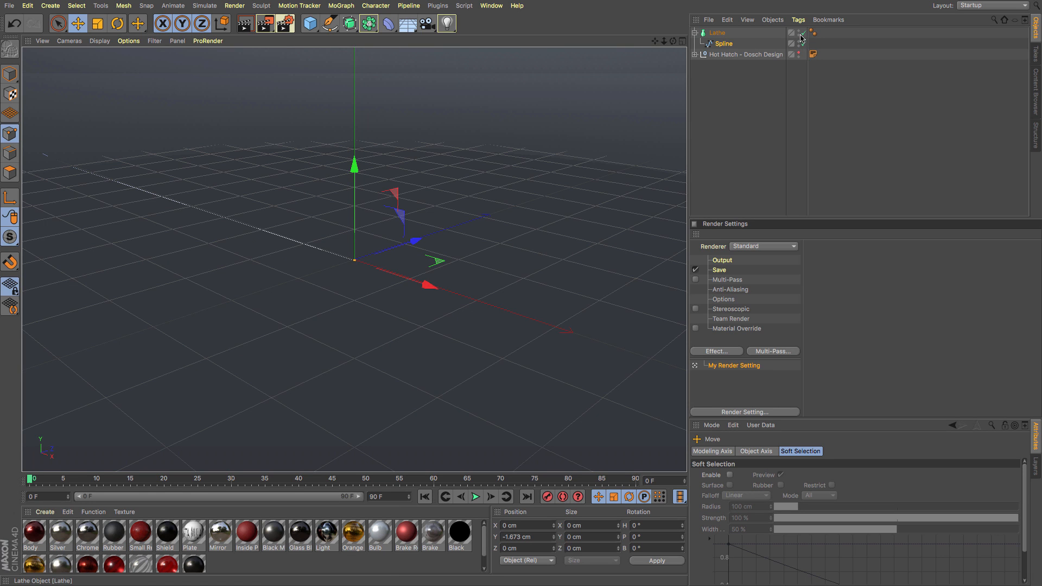
{"action": "left_click", "coordinate": [799, 53]}
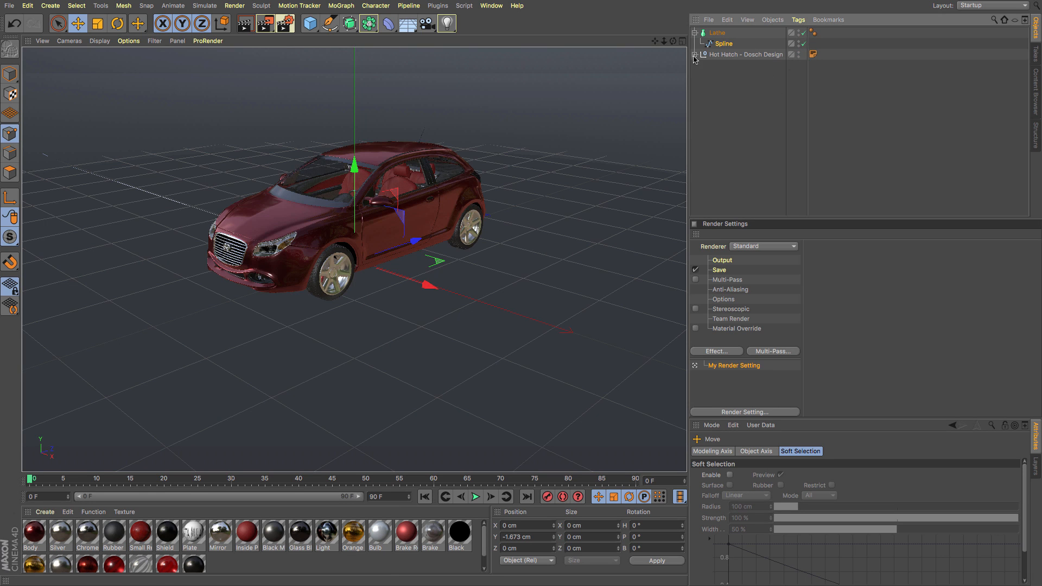
Switch the scene's renderer from Standard to ProRender.
{"action": "mouse_move", "coordinate": [656, 42]}
{"action": "left_mouse_down"}
{"action": "mouse_move", "coordinate": [667, 42]}
{"action": "mouse_move", "coordinate": [642, 45]}
{"action": "left_mouse_up"}
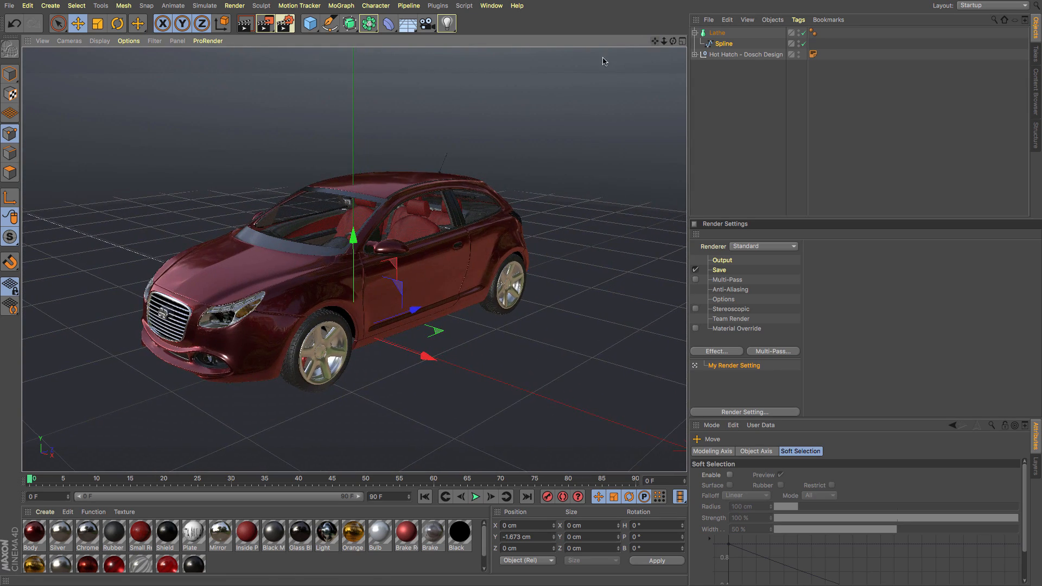
{"action": "left_click", "coordinate": [206, 41]}
{"action": "left_click", "coordinate": [287, 25]}
{"action": "left_click", "coordinate": [793, 247]}
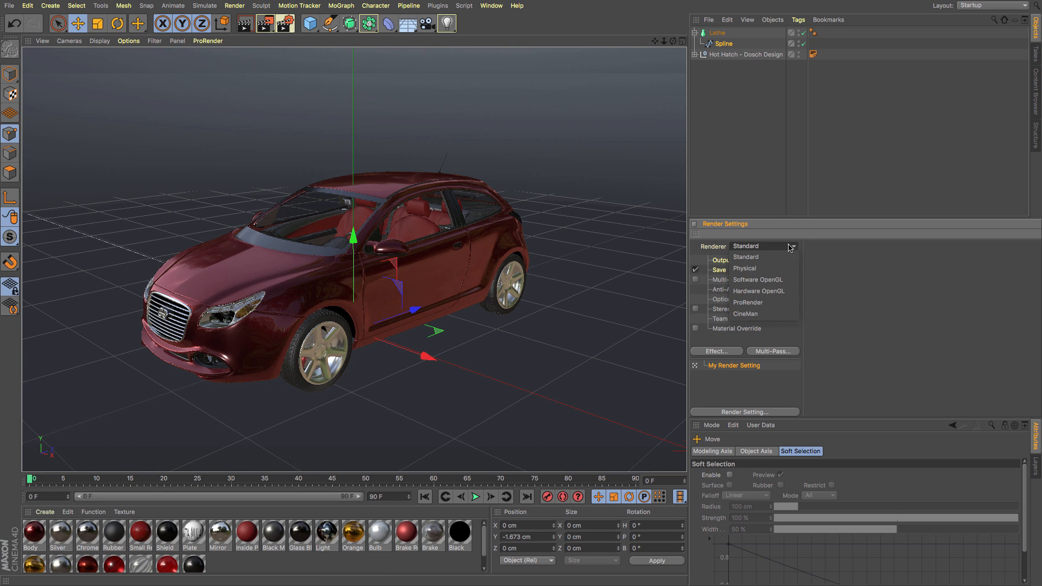
{"action": "left_click", "coordinate": [773, 308]}
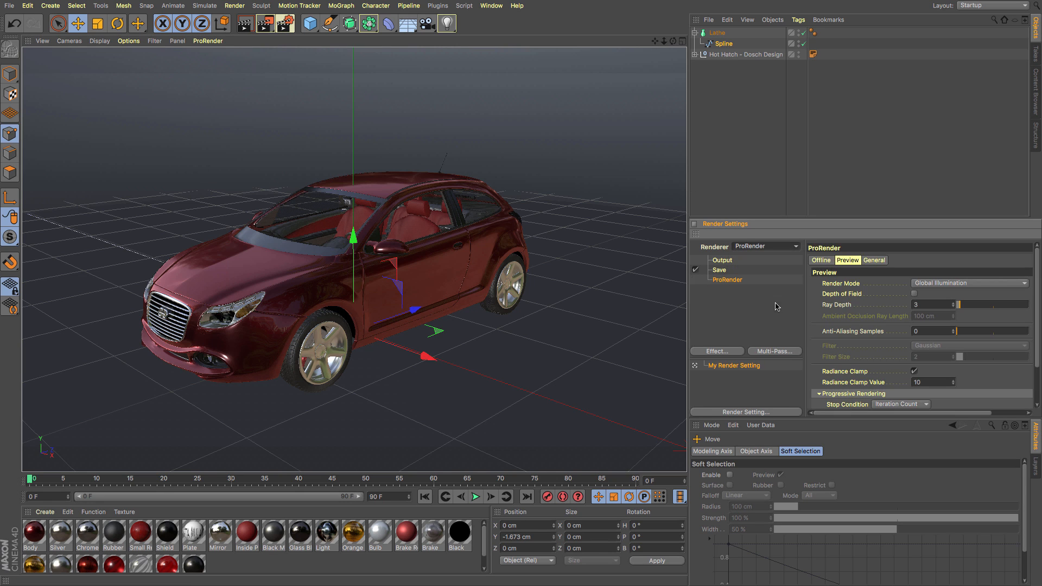
Use the perspective viewport as the ProRender view and start ProRender on the car scene.
{"action": "left_click", "coordinate": [208, 41]}
{"action": "left_click", "coordinate": [206, 56]}
{"action": "left_click", "coordinate": [208, 41]}
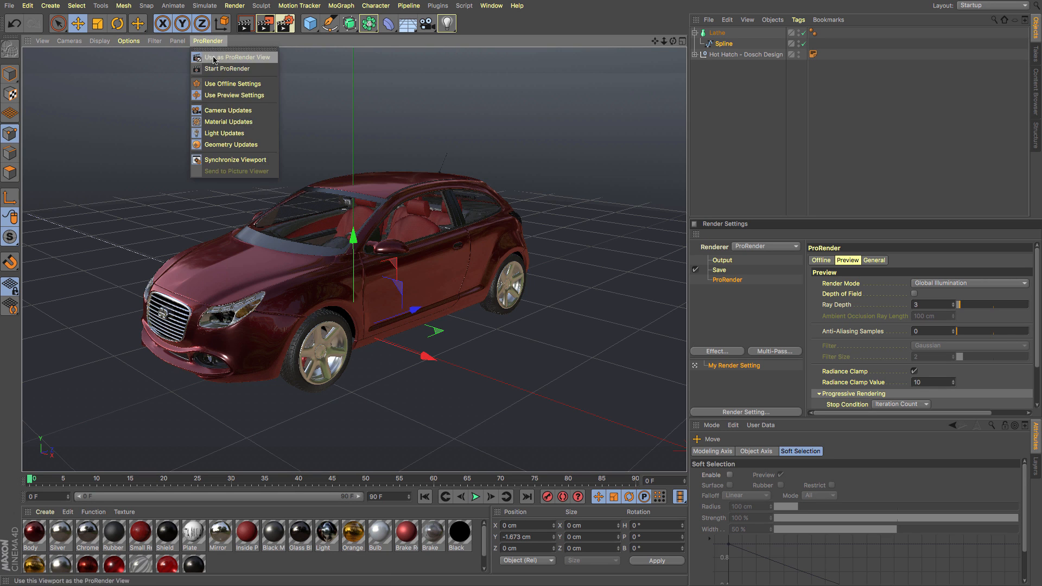
{"action": "left_click", "coordinate": [216, 68]}
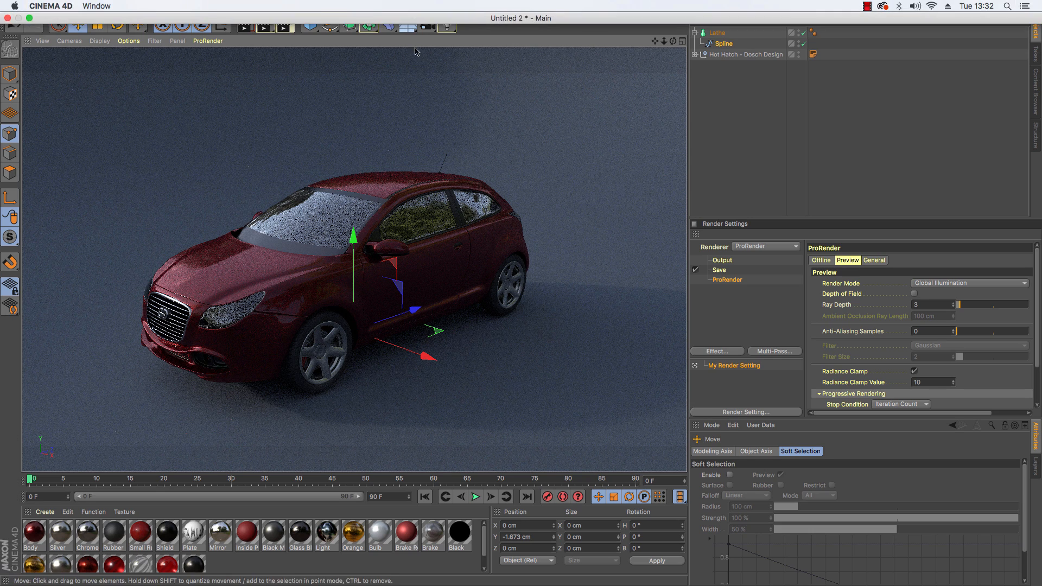
Add a Sky object to the car scene.
{"action": "left_click", "coordinate": [408, 25]}
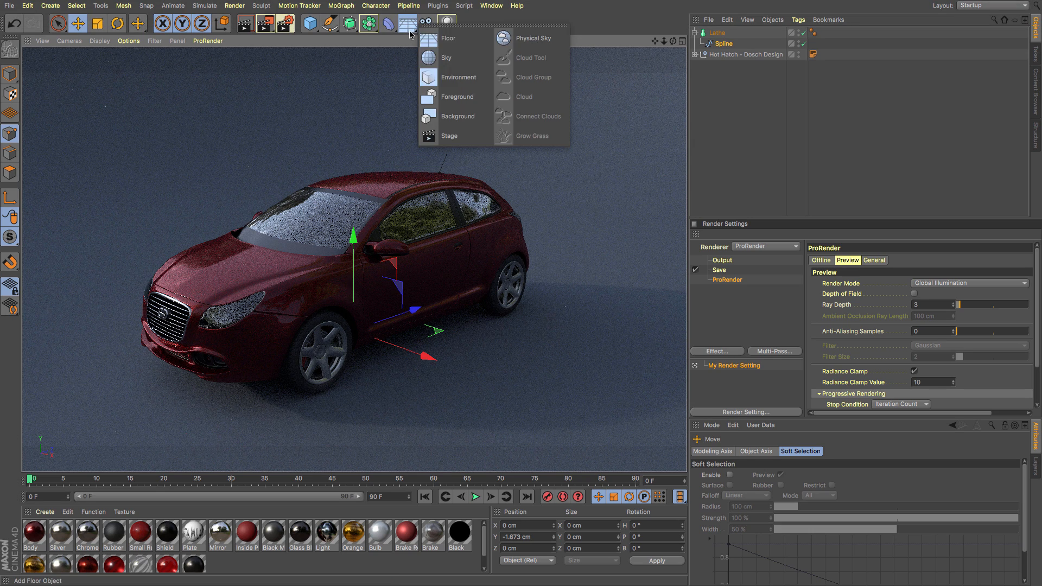
{"action": "left_click", "coordinate": [446, 58]}
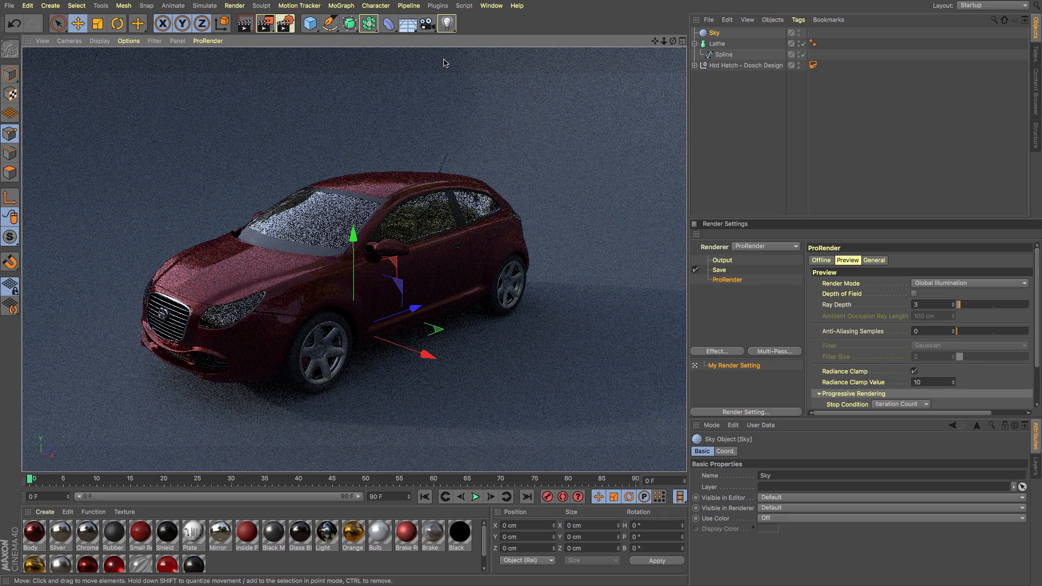
{"action": "left_click", "coordinate": [449, 26]}
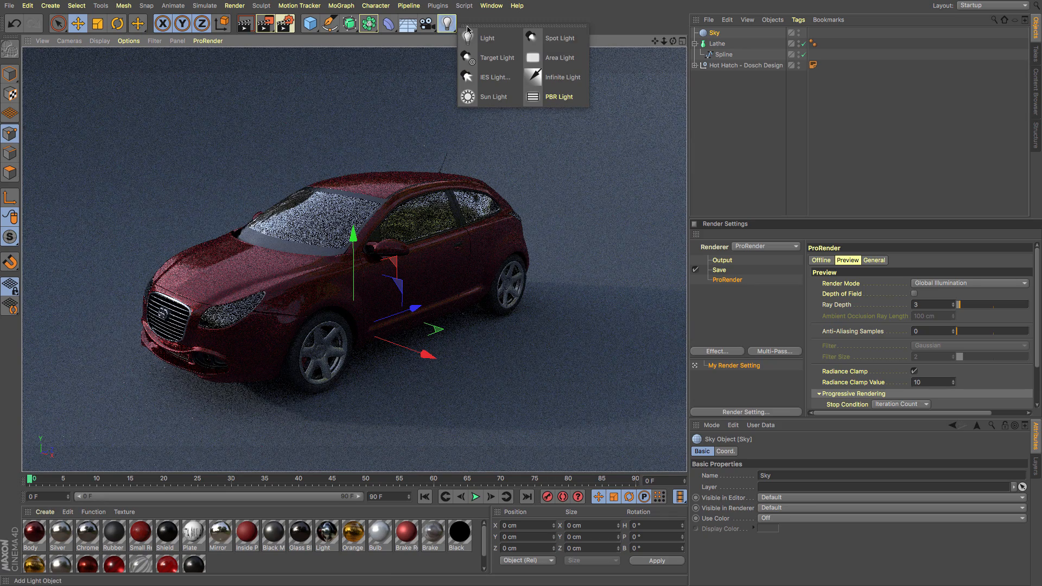
{"action": "left_click", "coordinate": [450, 27]}
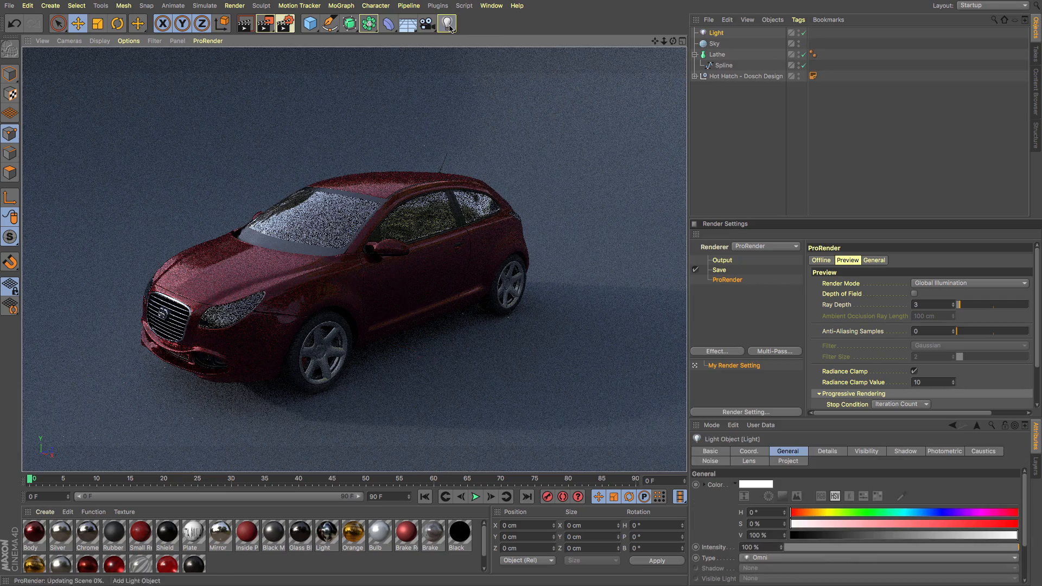
{"action": "key", "text": "ctrl+z"}
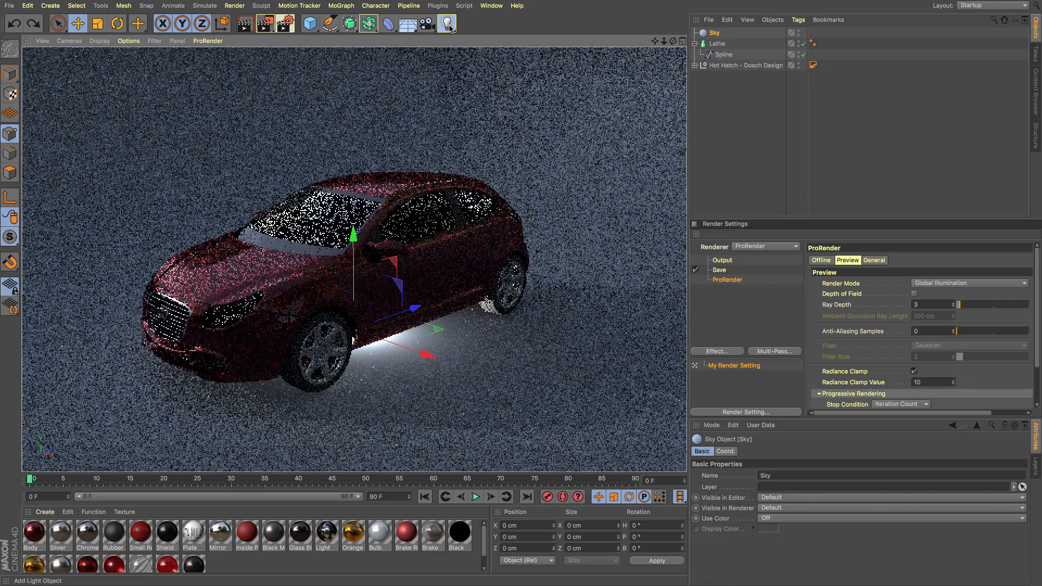
Add a PBR light and place it in front of the car, at about 171 cm in Y and -267 cm in Z.
{"action": "left_click", "coordinate": [449, 26]}
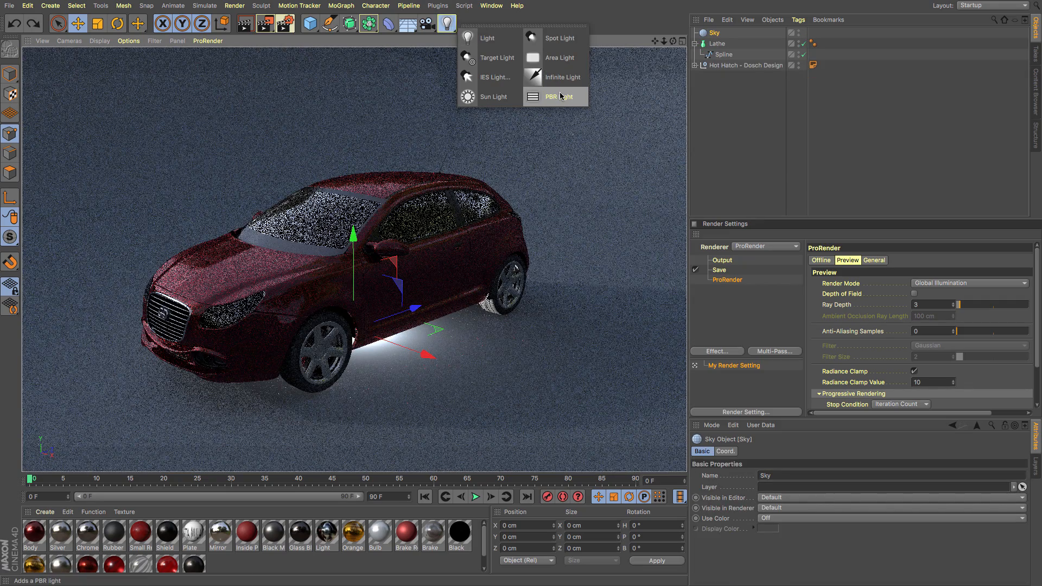
{"action": "left_click", "coordinate": [529, 95]}
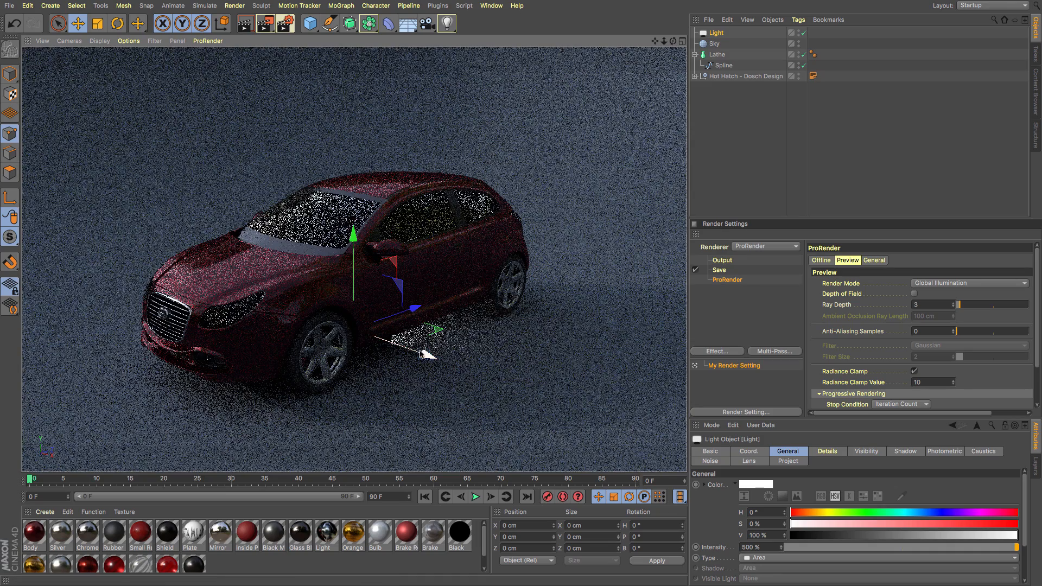
{"action": "left_click_drag", "start_coordinate": [415, 314], "coordinate": [175, 408]}
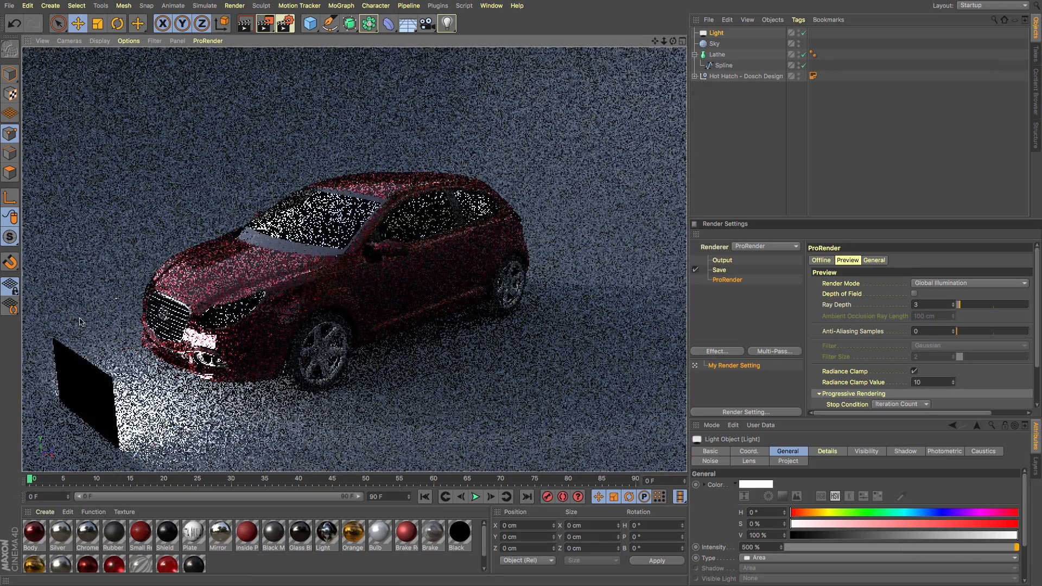
{"action": "left_click_drag", "start_coordinate": [89, 211], "coordinate": [106, 69]}
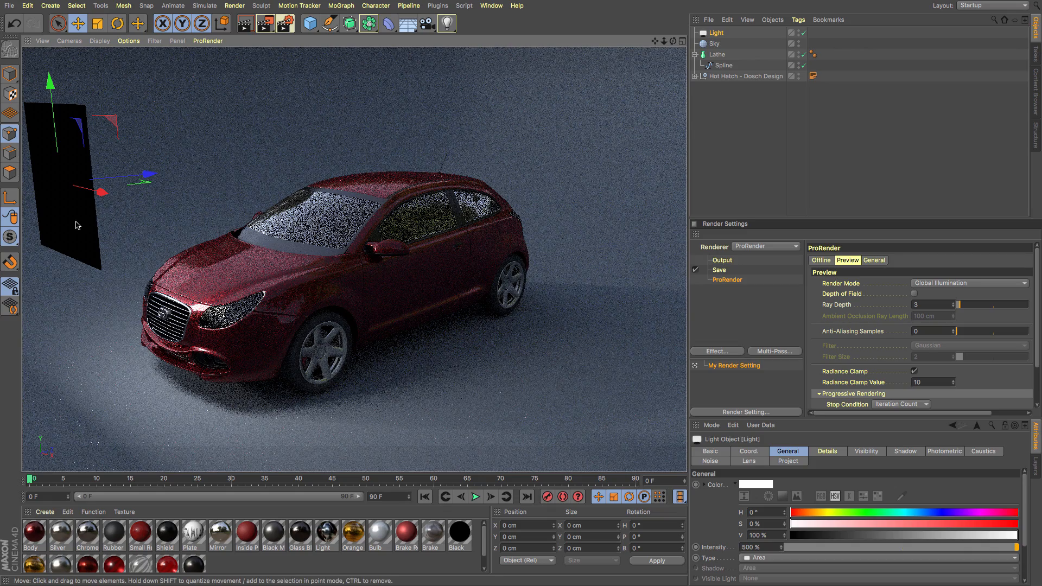
Make the area light much wider and taller, and move it away from the car to about -622 cm in Z.
{"action": "left_click", "coordinate": [10, 74]}
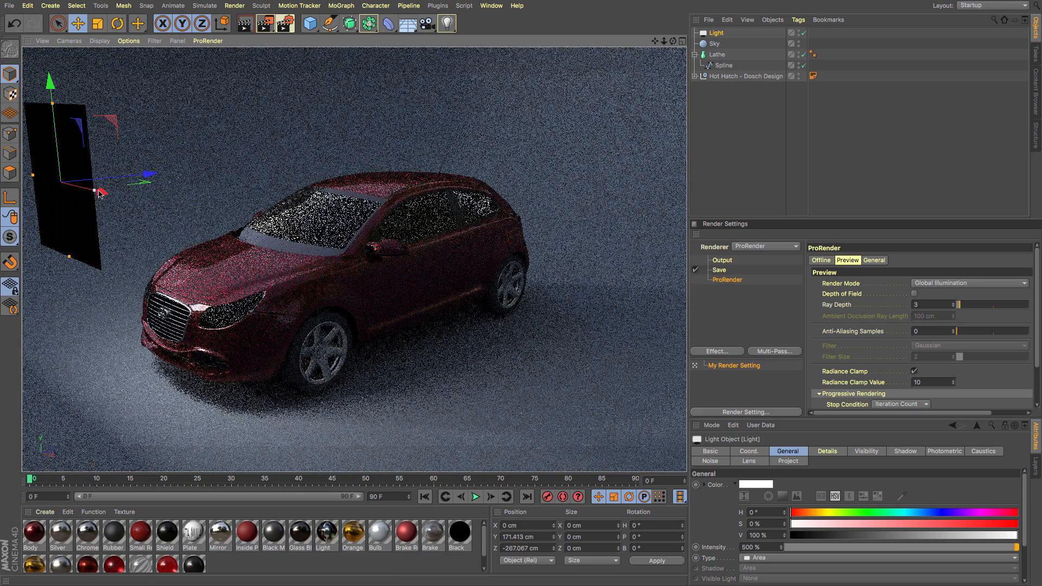
{"action": "left_click_drag", "start_coordinate": [98, 191], "coordinate": [301, 211]}
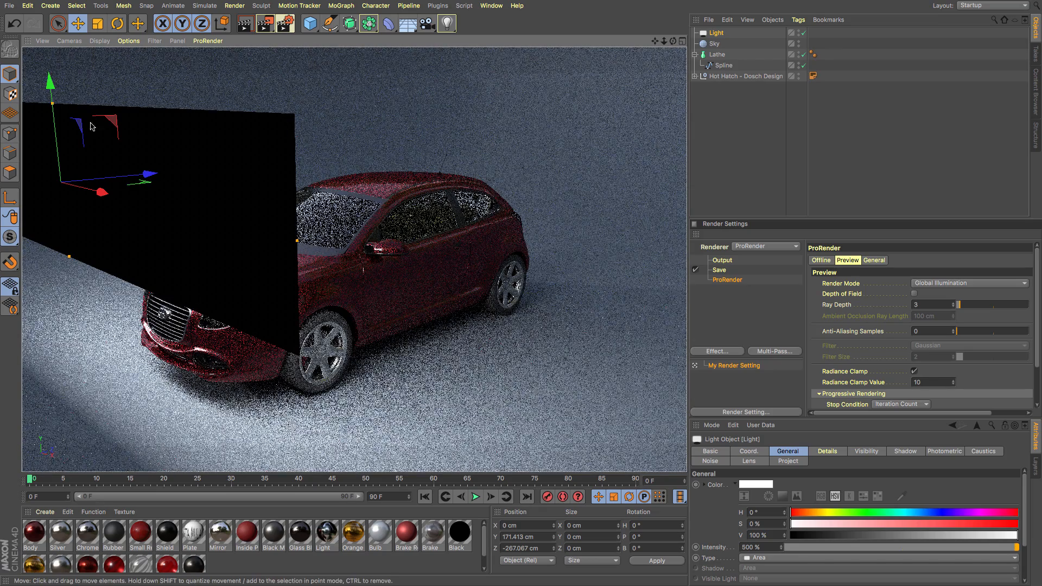
{"action": "left_click_drag", "start_coordinate": [52, 107], "coordinate": [119, 2]}
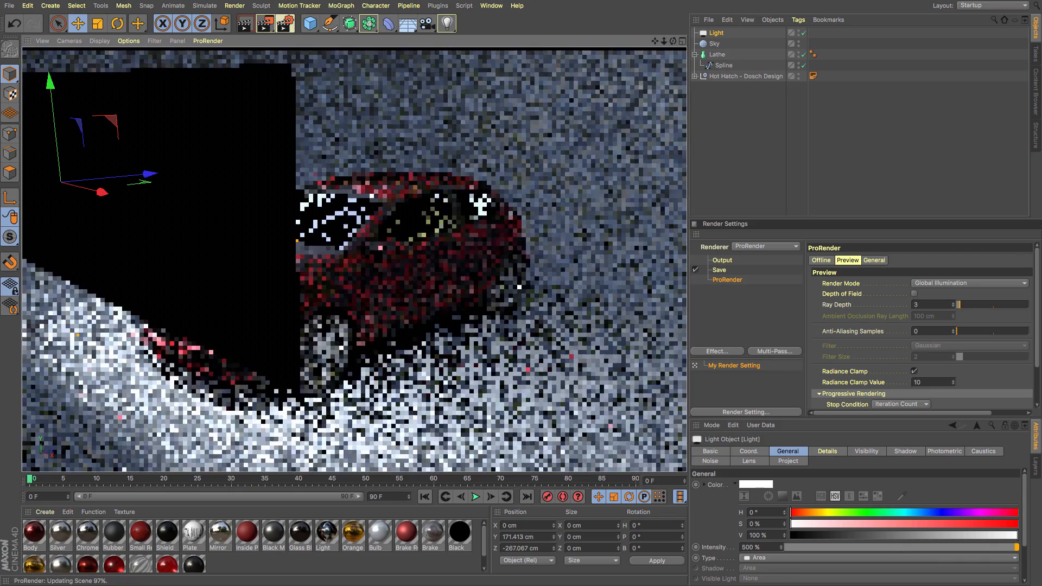
{"action": "left_click_drag", "start_coordinate": [160, 184], "coordinate": [2, 260]}
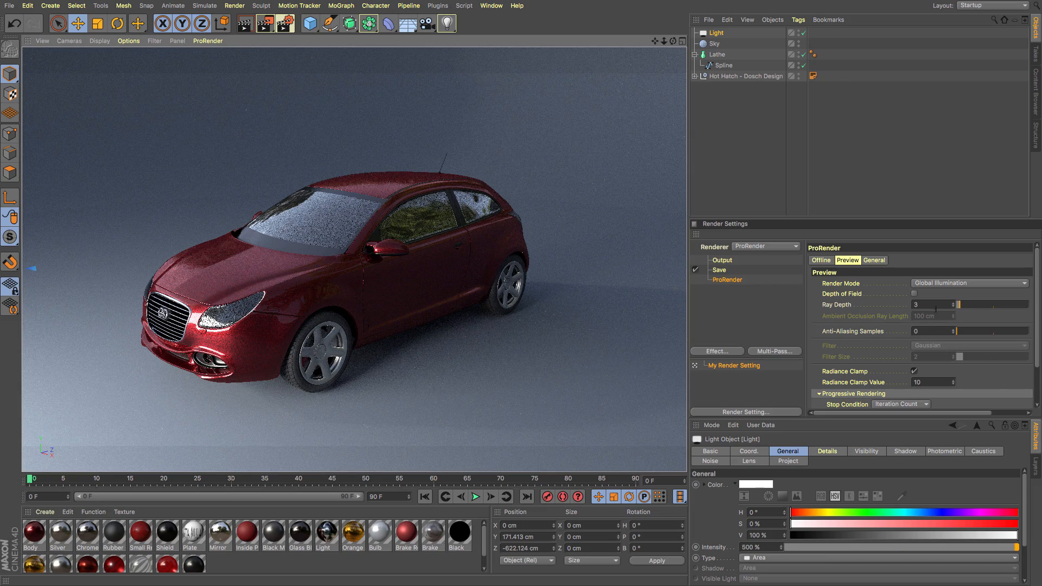
Set the preview Ray Depth to 8 and inspect the car's windscreen and side windows up close.
{"action": "left_click_drag", "start_coordinate": [960, 305], "coordinate": [966, 307]}
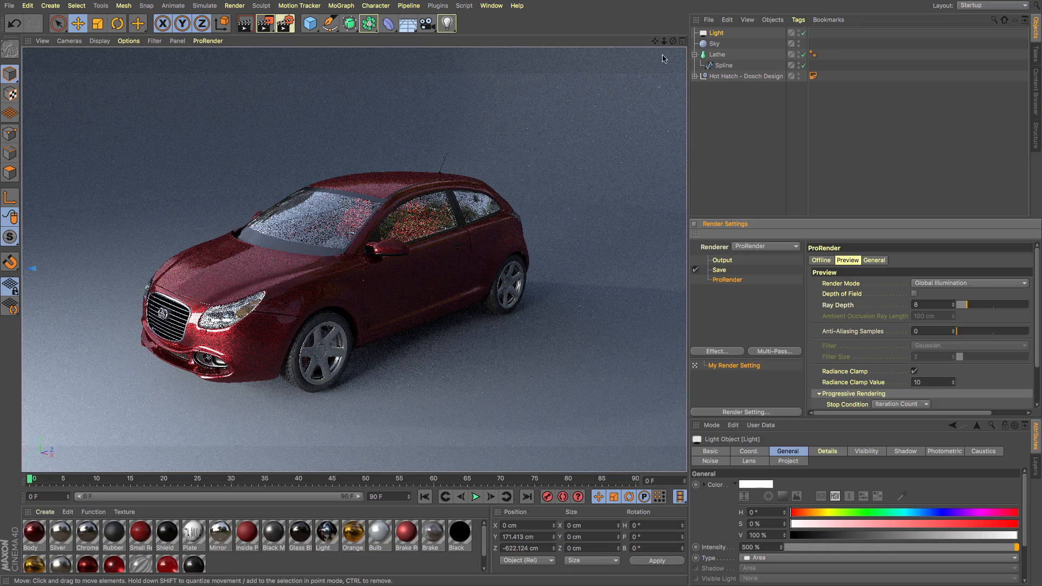
{"action": "mouse_move", "coordinate": [663, 41]}
{"action": "left_mouse_down"}
{"action": "mouse_move", "coordinate": [685, 41]}
{"action": "mouse_move", "coordinate": [654, 43]}
{"action": "left_mouse_up"}
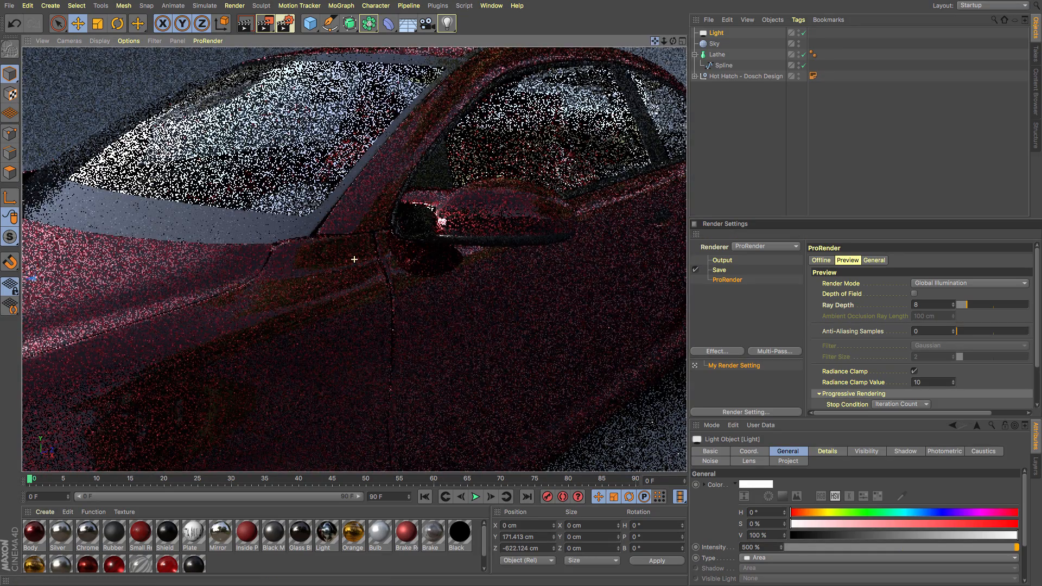
{"action": "middle_click_drag", "start_coordinate": [486, 203], "coordinate": [525, 294], "text": "alt"}
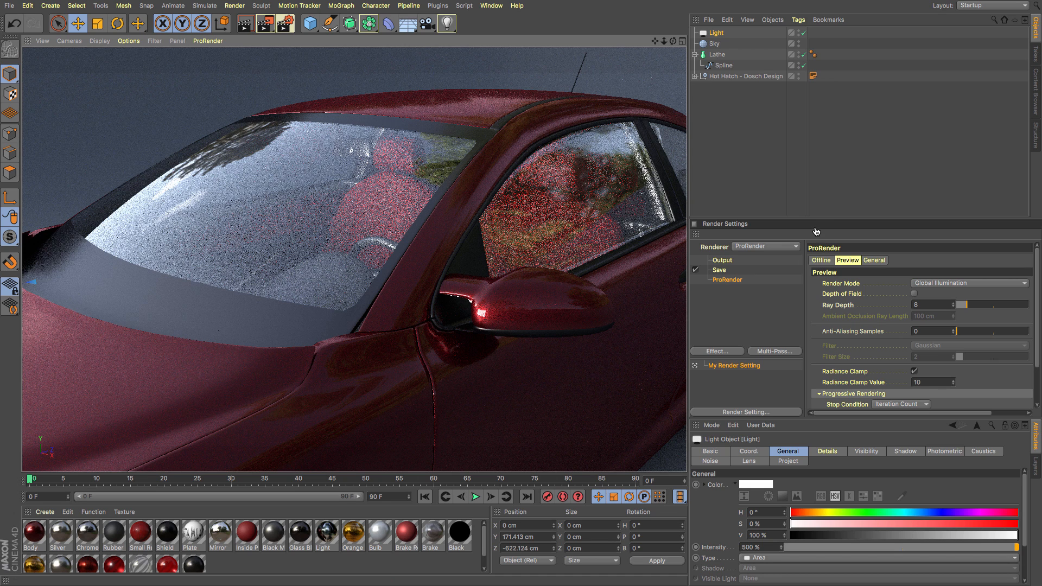
Review ProRender's Offline settings, from ray depth, anti-aliasing and firefly filter down to progressive rendering and refresh interval.
{"action": "left_click_drag", "start_coordinate": [814, 219], "coordinate": [816, 191]}
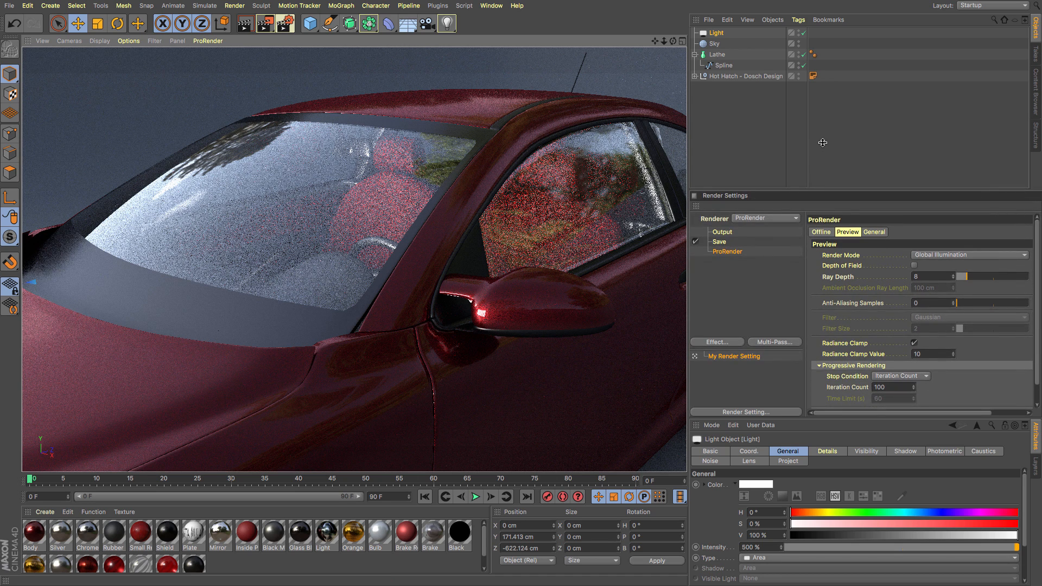
{"action": "left_click", "coordinate": [822, 232]}
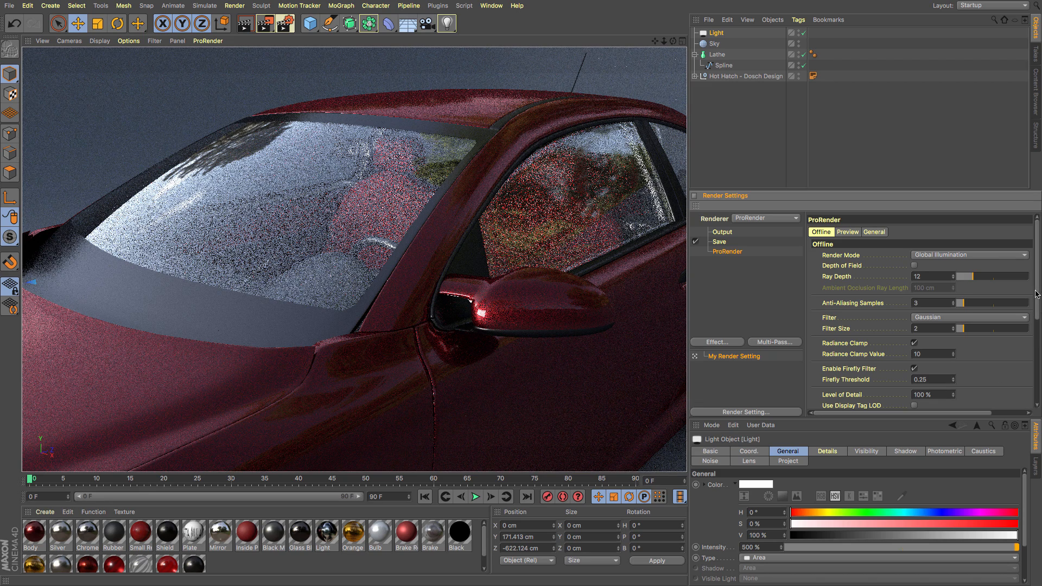
{"action": "left_click_drag", "start_coordinate": [1041, 301], "coordinate": [1040, 326]}
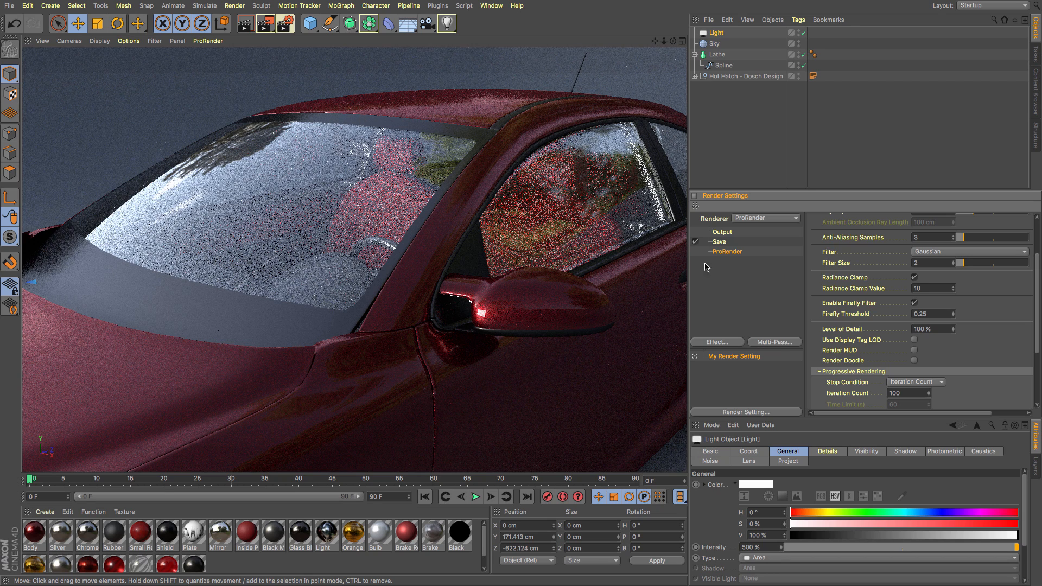
{"action": "scroll", "coordinate": [930, 288], "scroll_direction": "down", "scroll_amount": 4}
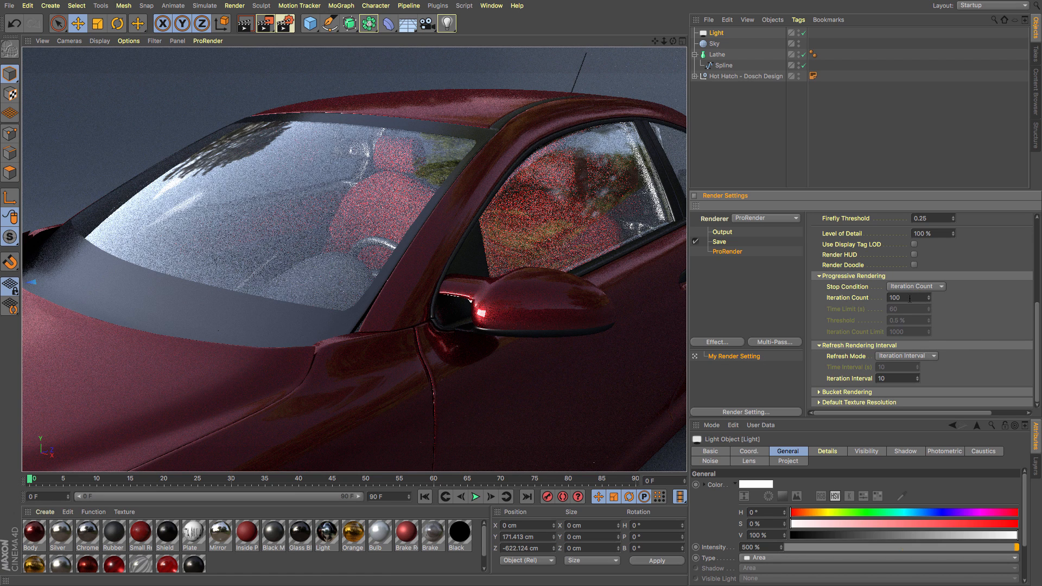
{"action": "scroll", "coordinate": [1039, 326], "scroll_direction": "up", "scroll_amount": 5}
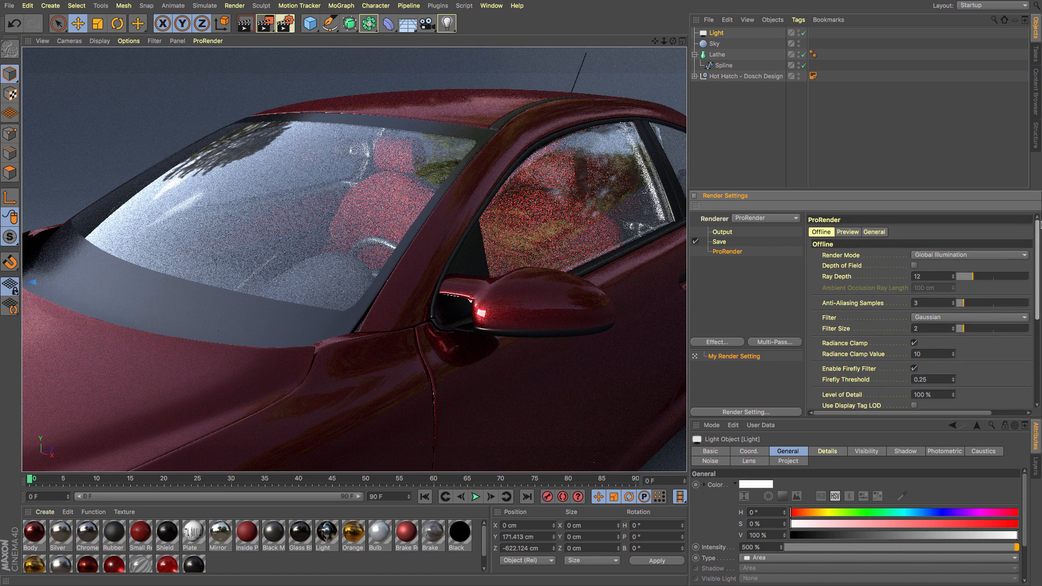
{"action": "scroll", "coordinate": [1034, 331], "scroll_direction": "down", "scroll_amount": 5}
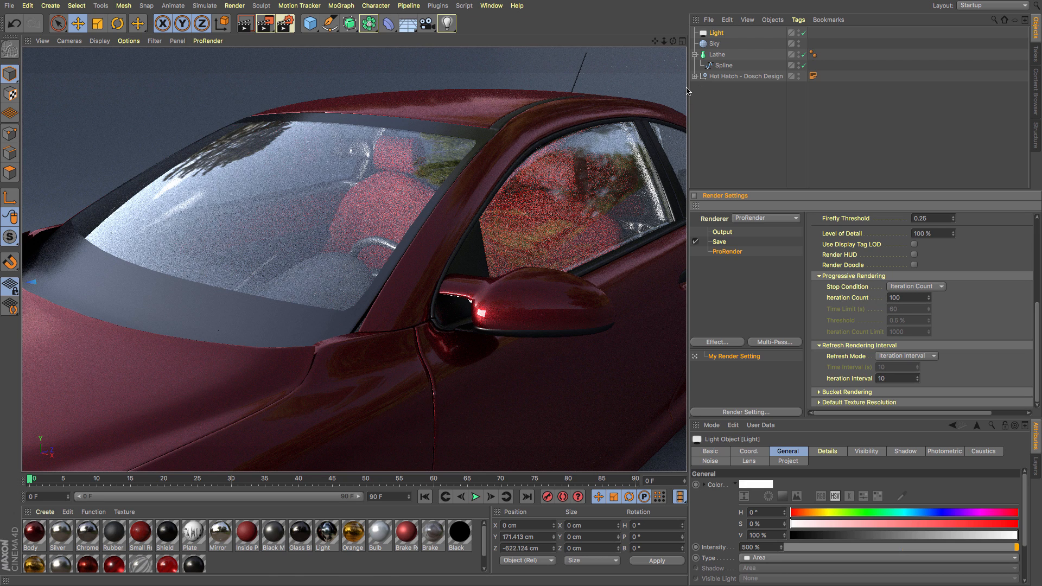
Hide the area light in both the editor and the renderer.
{"action": "left_click_drag", "start_coordinate": [663, 41], "coordinate": [353, 259]}
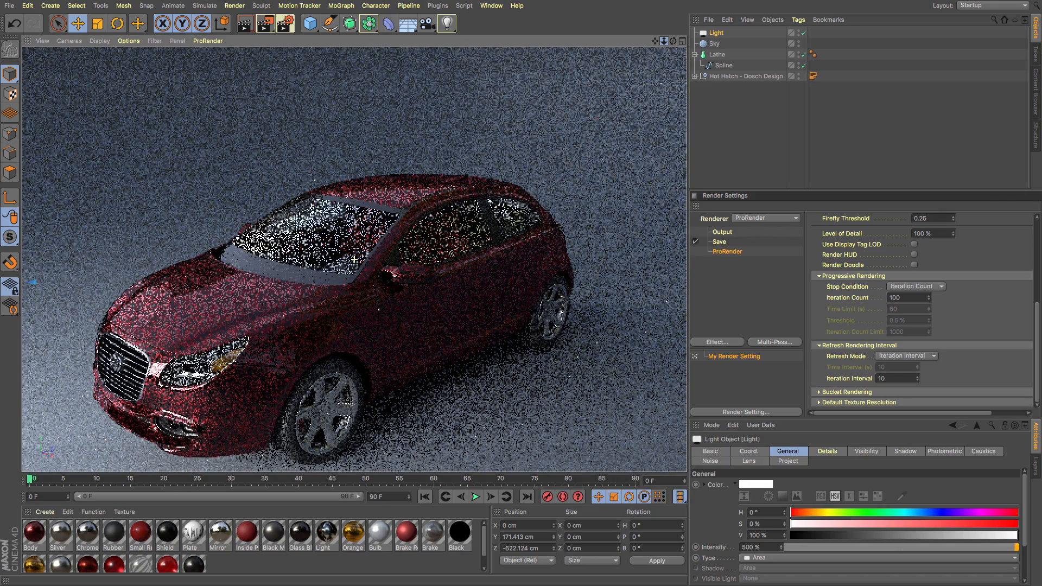
{"action": "left_click_drag", "start_coordinate": [354, 259], "coordinate": [354, 260]}
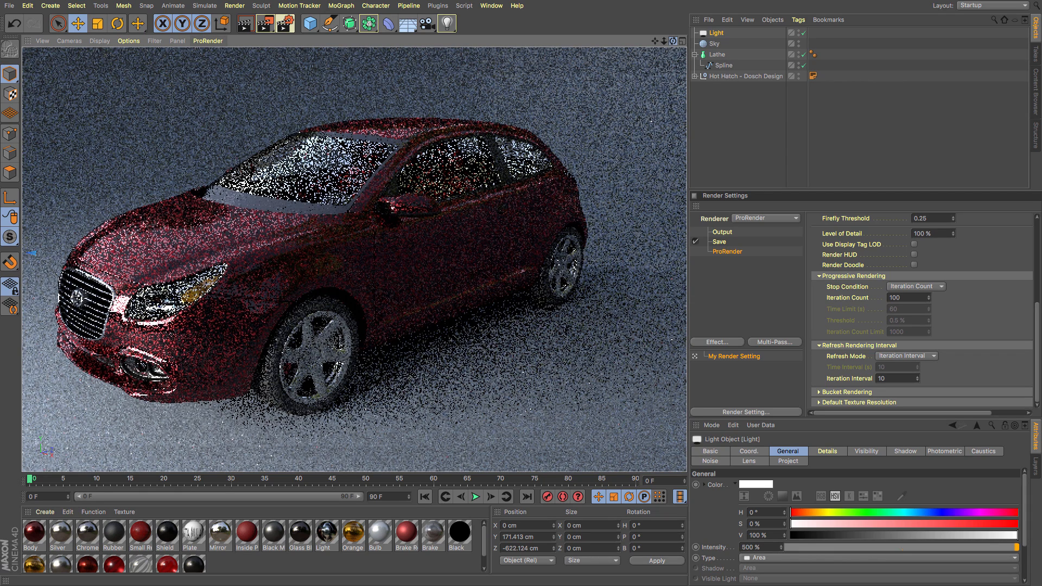
{"action": "left_click_drag", "start_coordinate": [664, 42], "coordinate": [552, 28]}
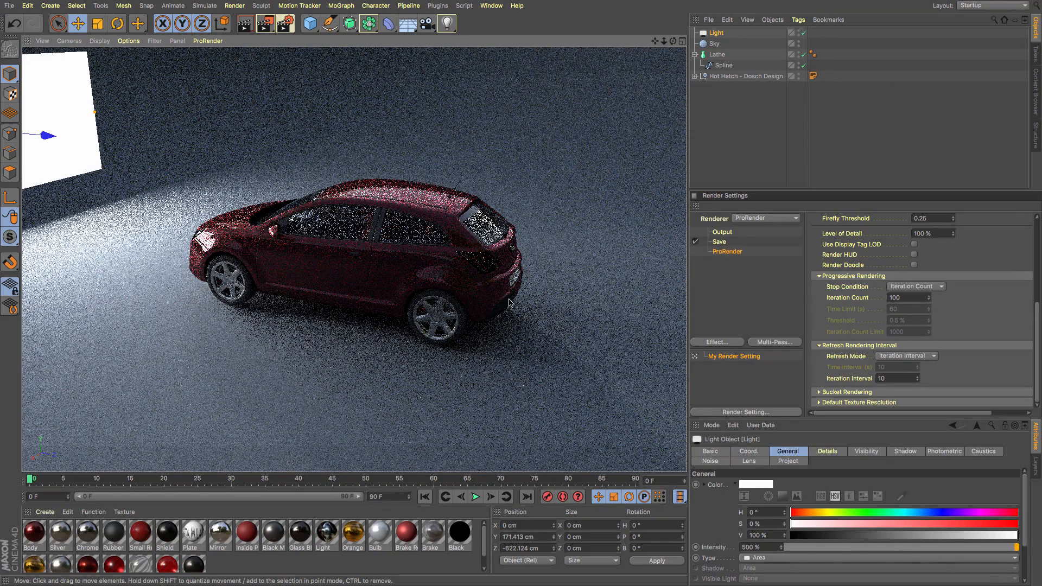
{"action": "left_click_drag", "start_coordinate": [672, 41], "coordinate": [530, 29]}
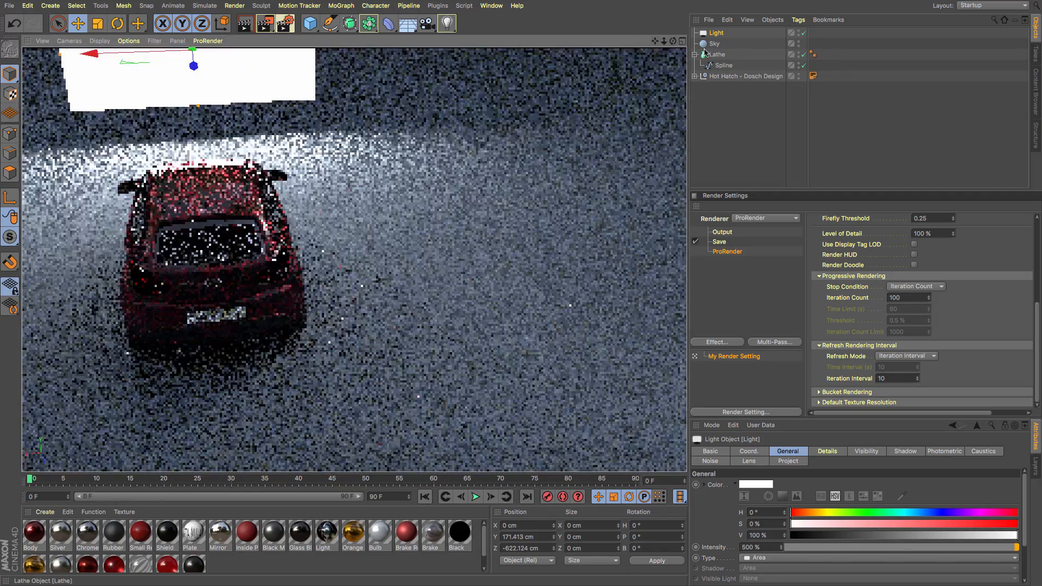
{"action": "left_click_drag", "start_coordinate": [671, 43], "coordinate": [583, 26]}
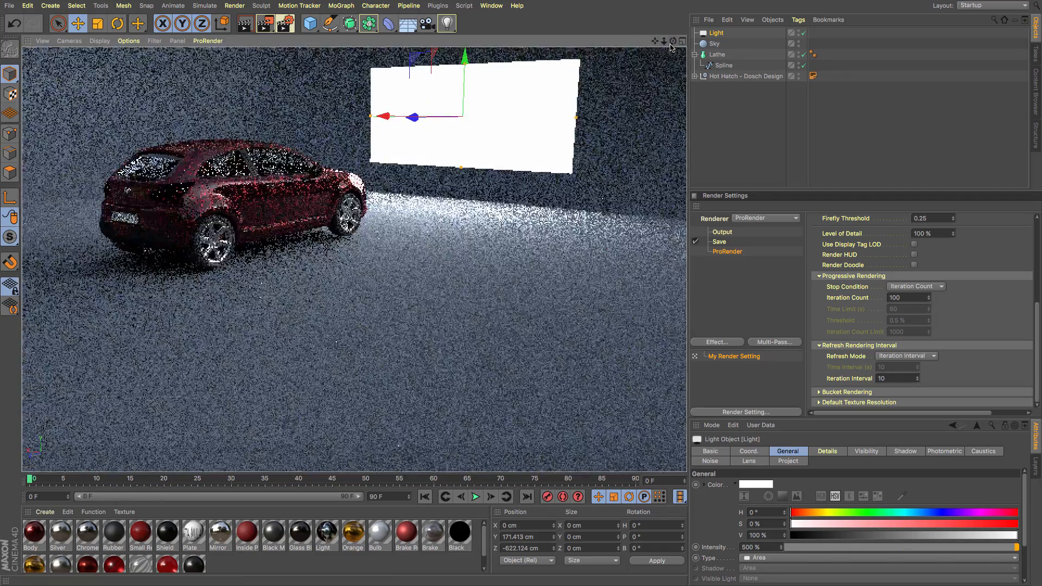
{"action": "left_click_drag", "start_coordinate": [655, 42], "coordinate": [803, 125]}
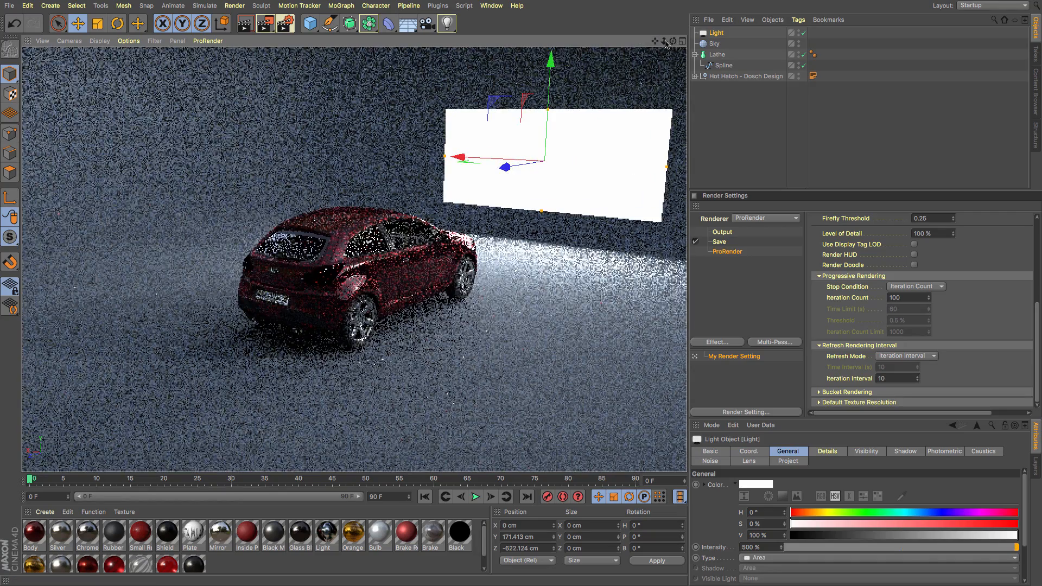
{"action": "left_click_drag", "start_coordinate": [665, 43], "coordinate": [690, 42]}
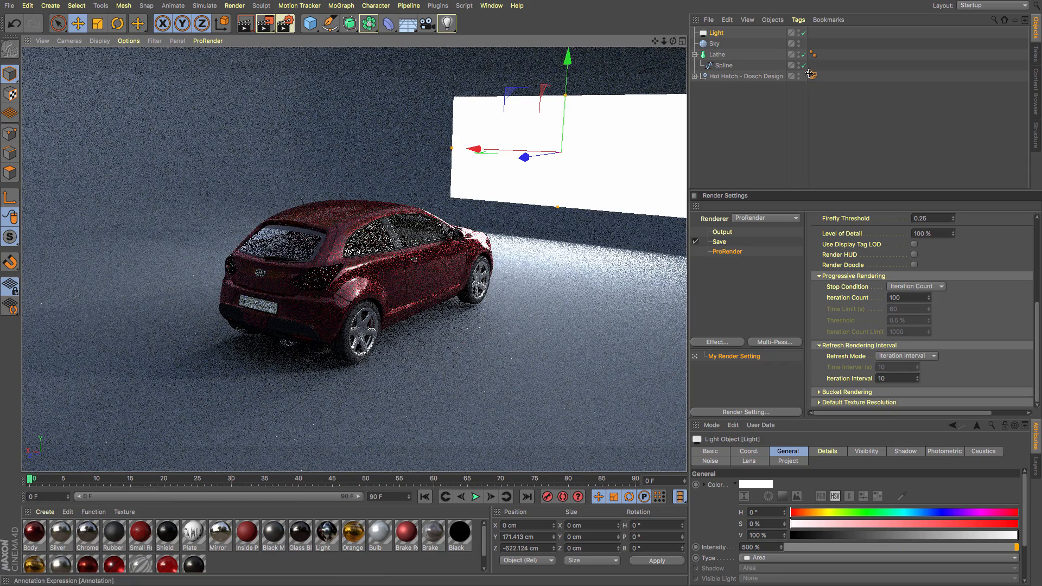
{"action": "double_click", "coordinate": [799, 32]}
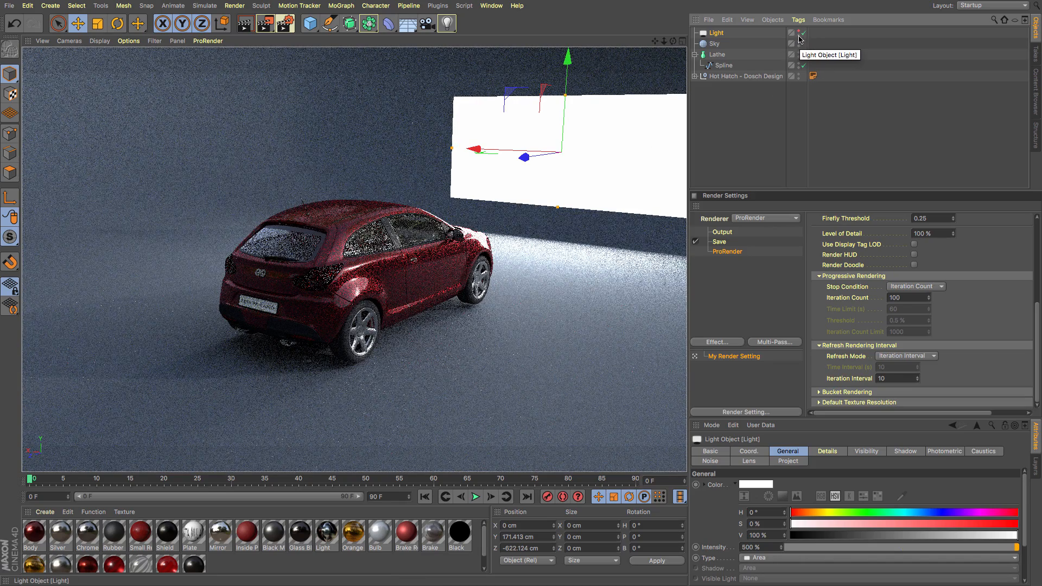
{"action": "left_click", "coordinate": [799, 35]}
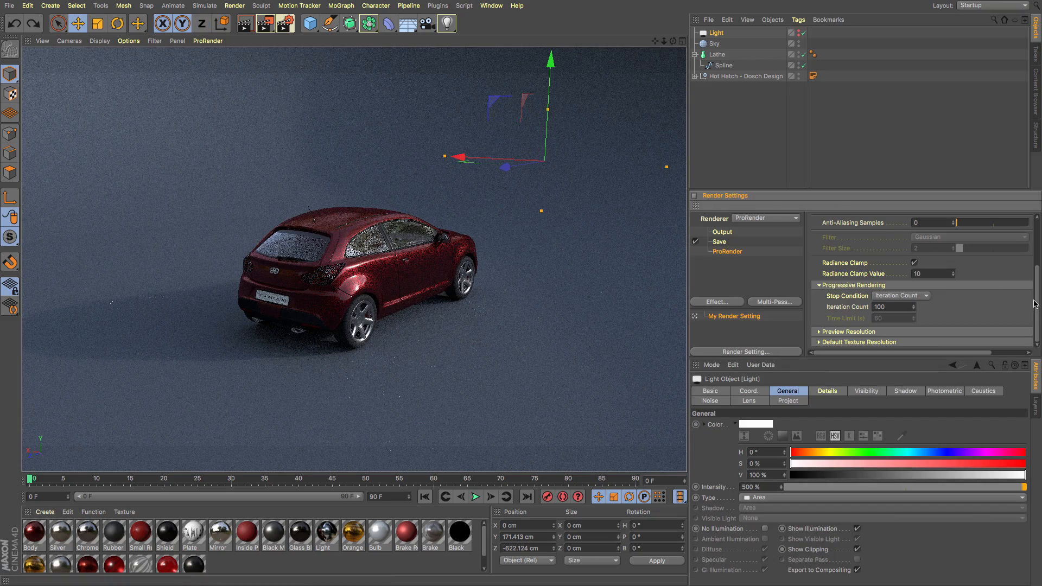
Enable Depth of Field in ProRender's Preview settings.
{"action": "left_click_drag", "start_coordinate": [1036, 304], "coordinate": [1037, 250]}
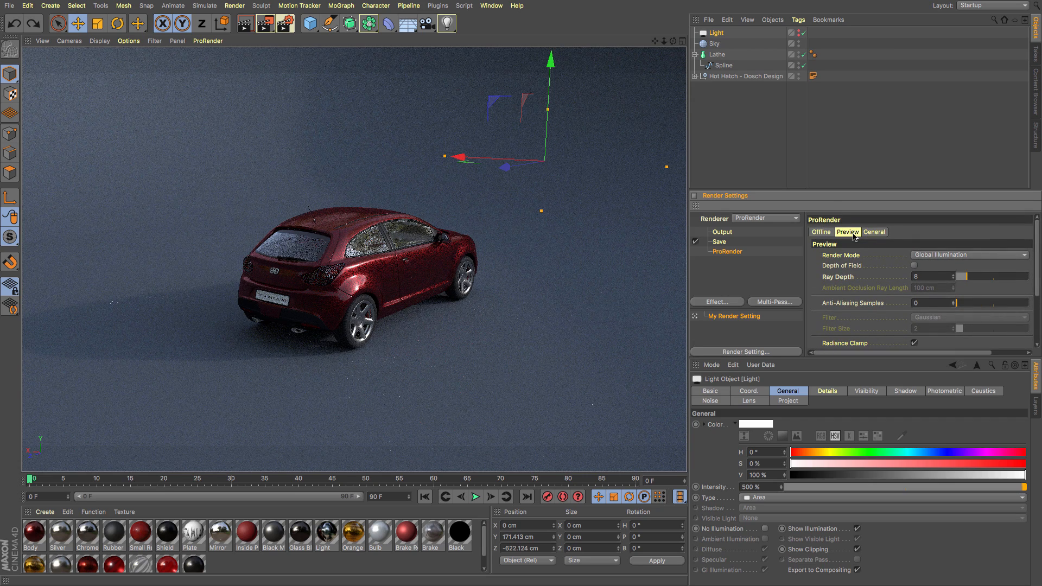
{"action": "left_click", "coordinate": [914, 265]}
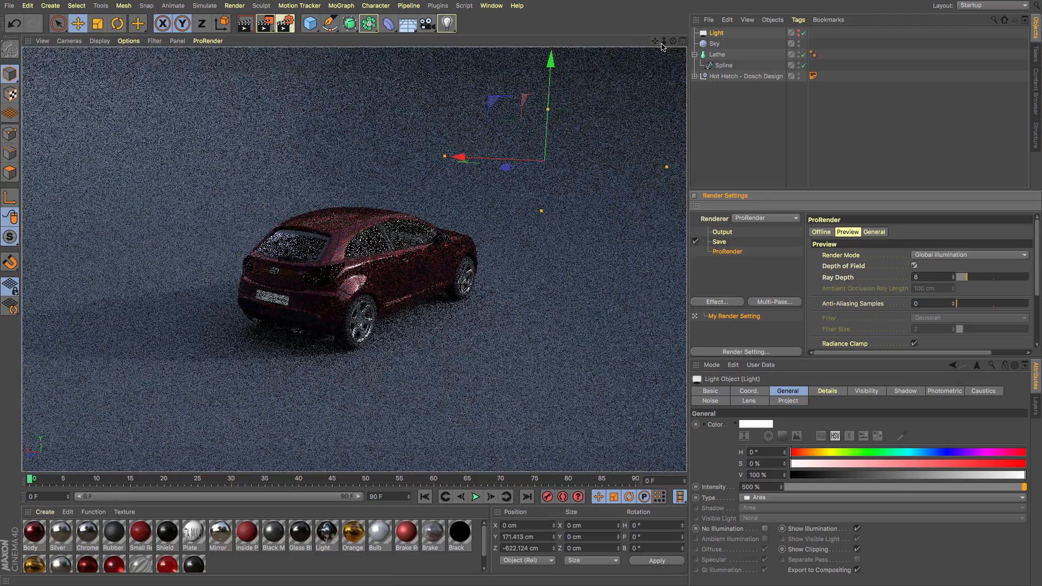
Add a camera from a closer rear three-quarter view of the car and set its F-Stop to f/2.0.
{"action": "left_click_drag", "start_coordinate": [663, 41], "coordinate": [701, 42]}
{"action": "left_click", "coordinate": [427, 28]}
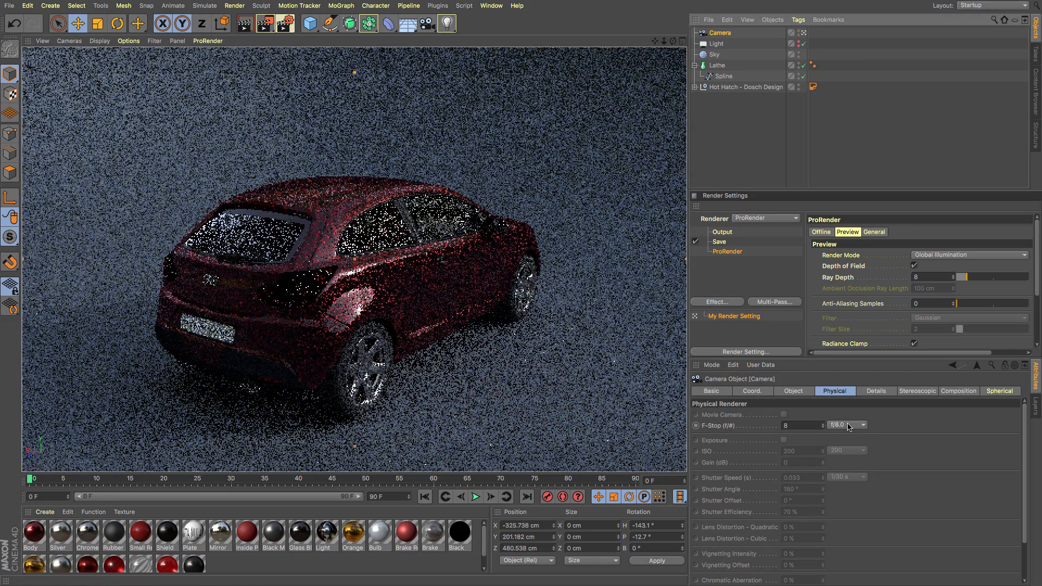
{"action": "left_click", "coordinate": [849, 426]}
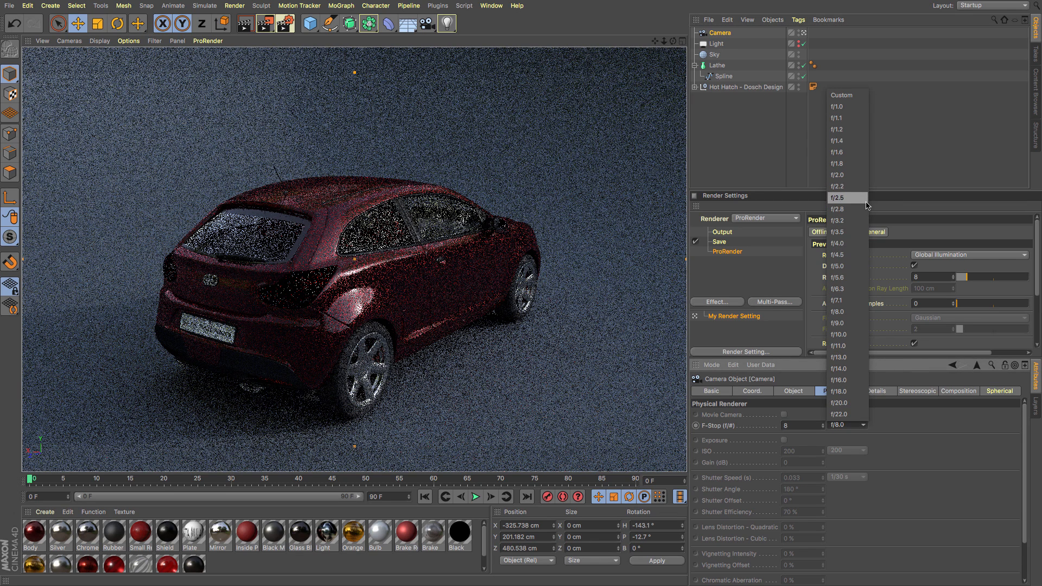
{"action": "left_click", "coordinate": [854, 175]}
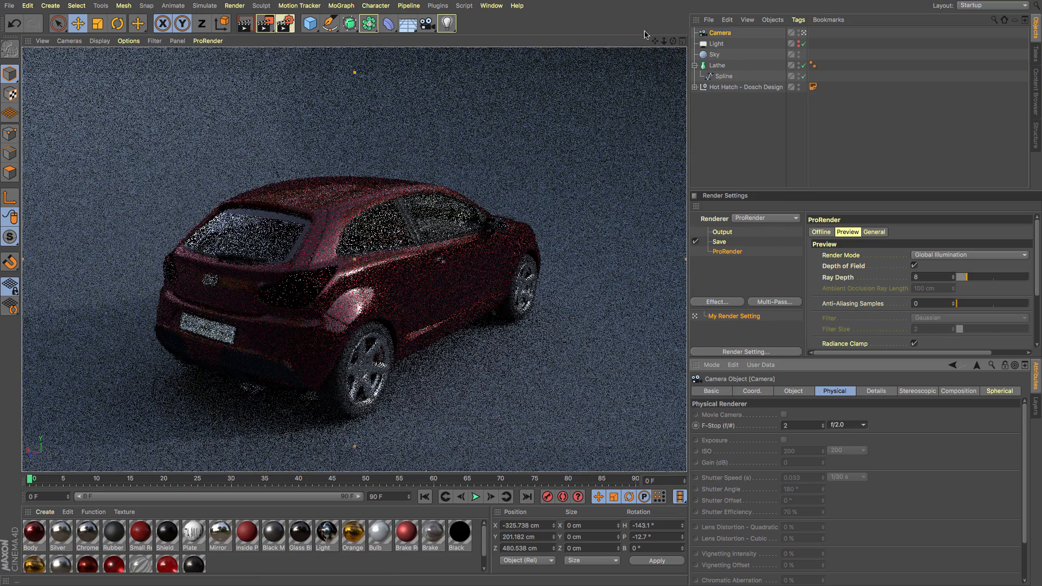
Add a null object and assign it as the camera's Focus Object.
{"action": "mouse_move", "coordinate": [663, 41]}
{"action": "left_mouse_down"}
{"action": "mouse_move", "coordinate": [710, 41]}
{"action": "mouse_move", "coordinate": [659, 20]}
{"action": "mouse_move", "coordinate": [662, 6]}
{"action": "mouse_move", "coordinate": [683, 41]}
{"action": "left_mouse_up"}
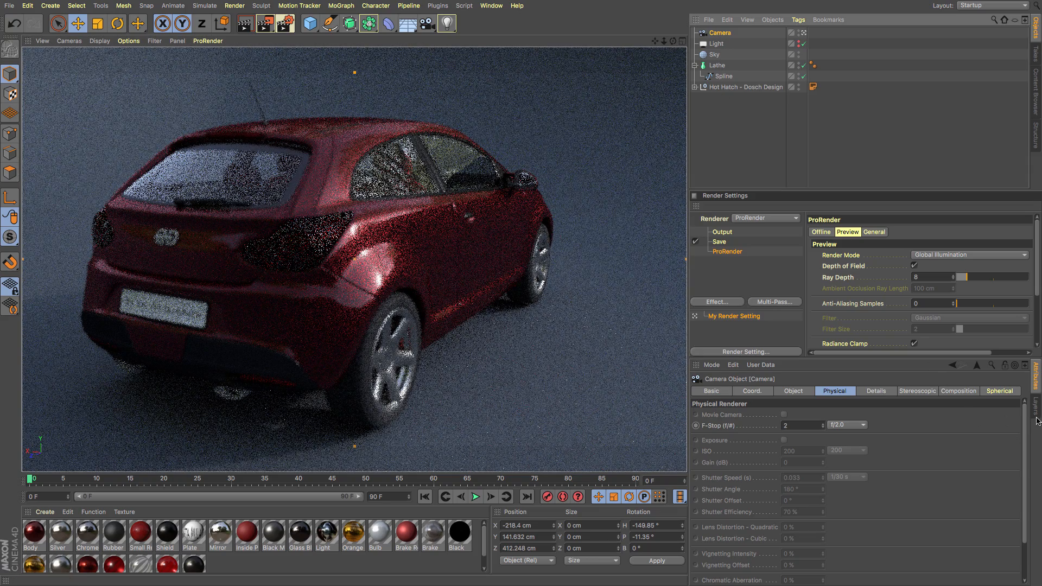
{"action": "scroll", "coordinate": [868, 428], "scroll_direction": "down", "scroll_amount": 2}
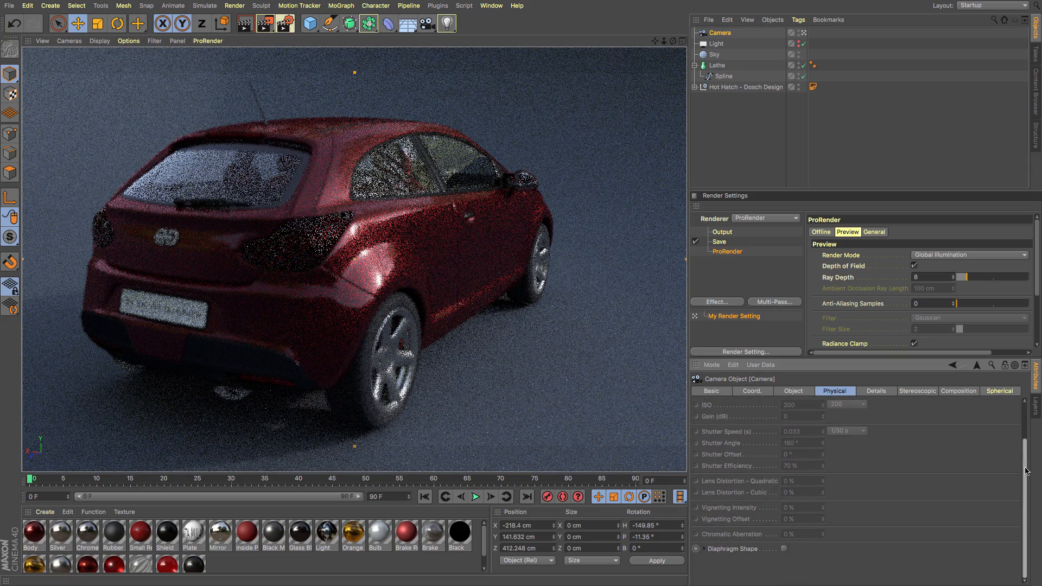
{"action": "left_click", "coordinate": [802, 391]}
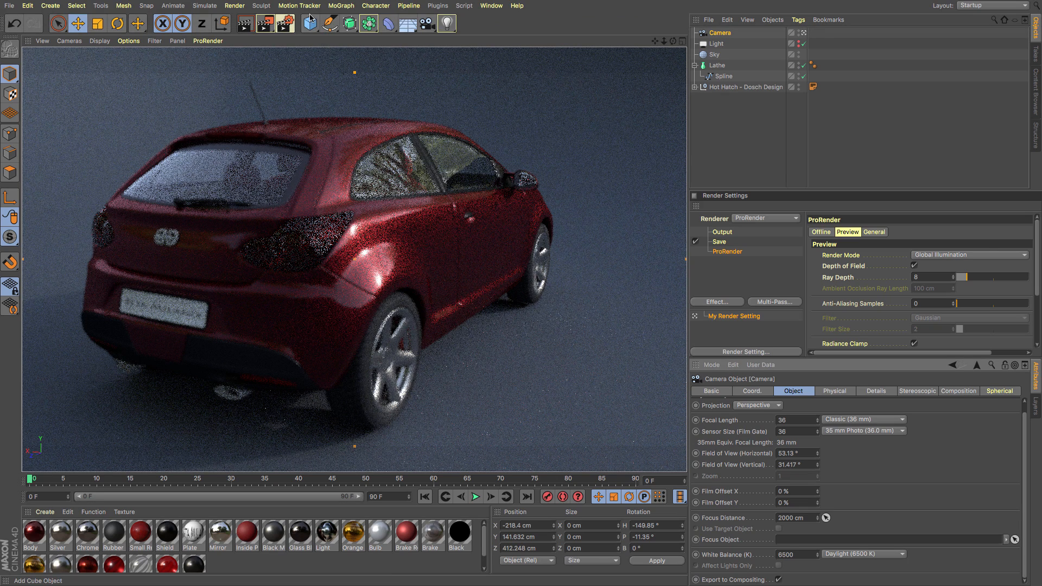
{"action": "left_click_drag", "start_coordinate": [311, 25], "coordinate": [347, 37]}
{"action": "left_click", "coordinate": [720, 44]}
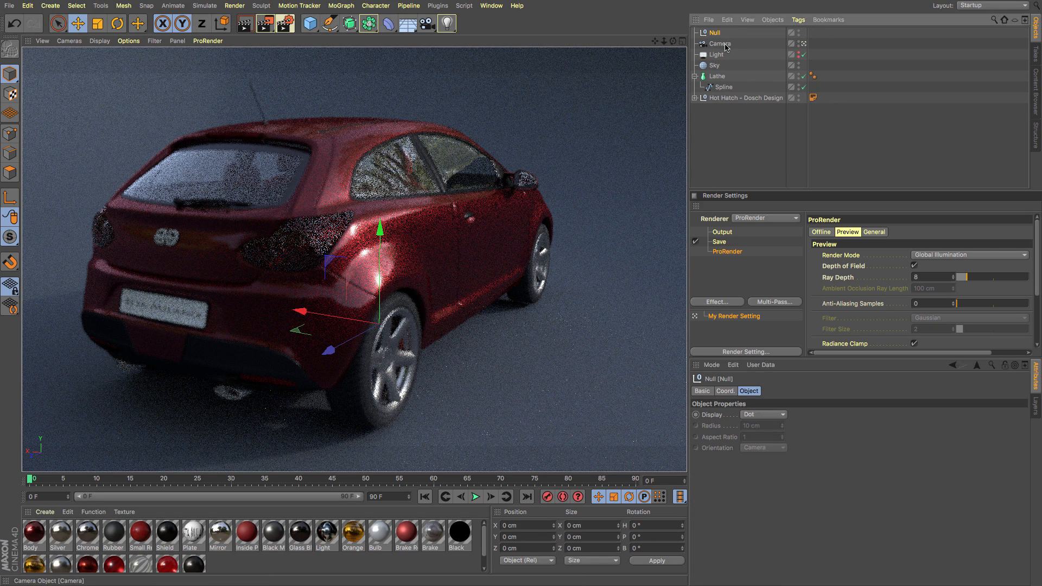
{"action": "left_click_drag", "start_coordinate": [715, 34], "coordinate": [813, 549]}
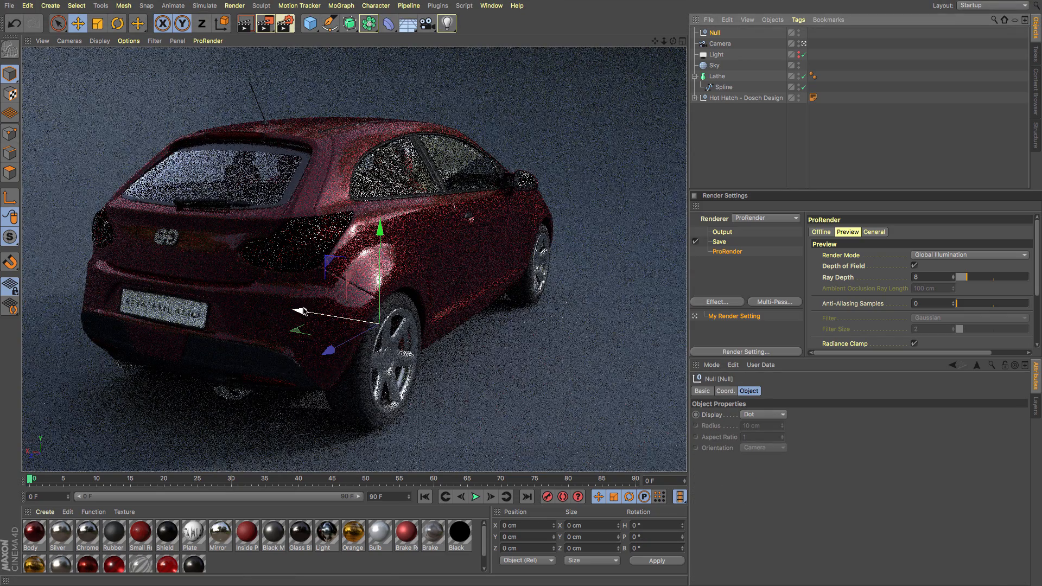
Move the null to the car's rear side corner, at about X -68 cm and Z 146 cm.
{"action": "left_click", "coordinate": [384, 322]}
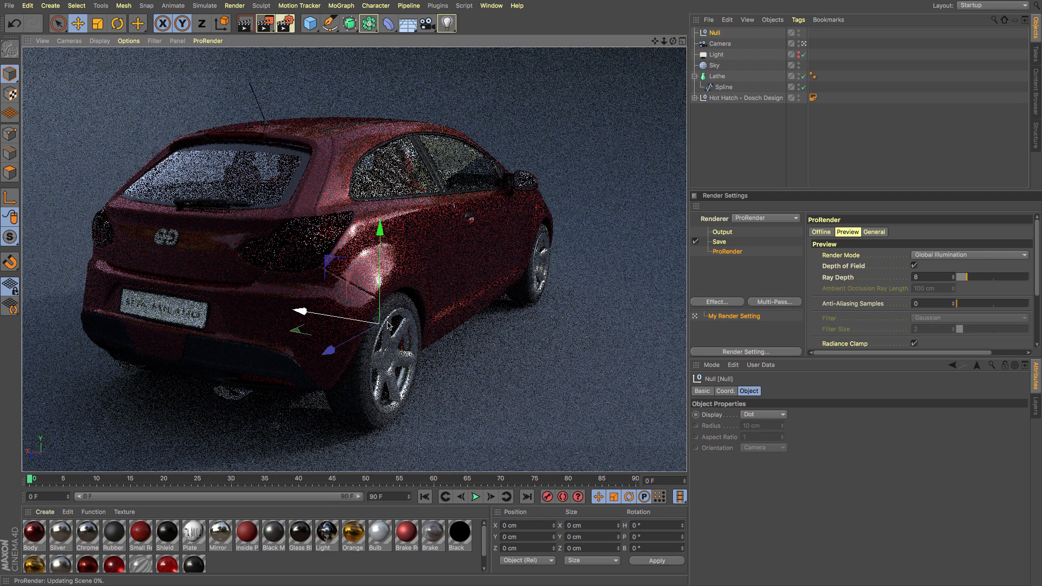
{"action": "left_click_drag", "start_coordinate": [396, 324], "coordinate": [482, 359]}
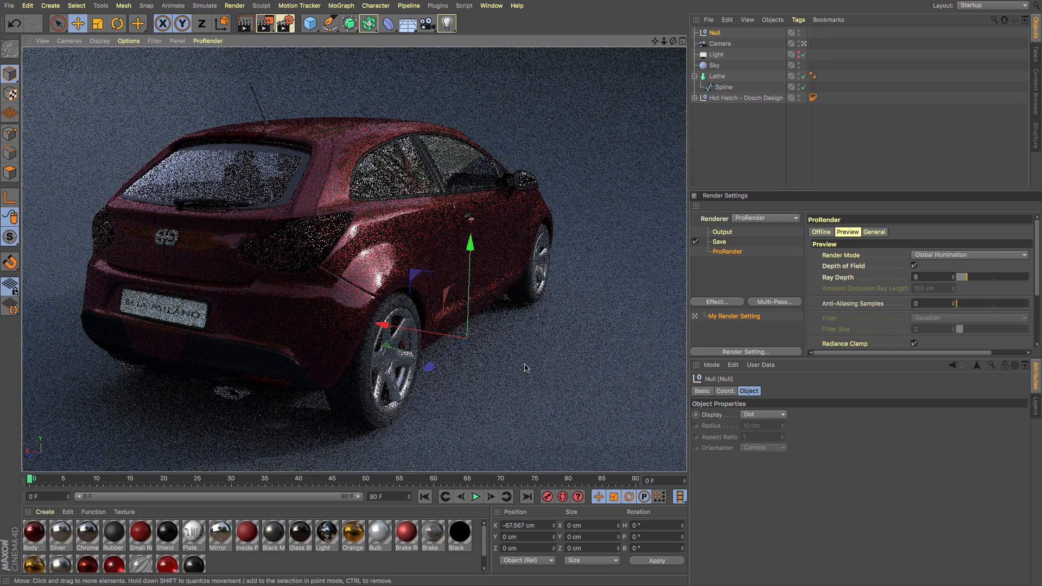
{"action": "key", "text": "F2"}
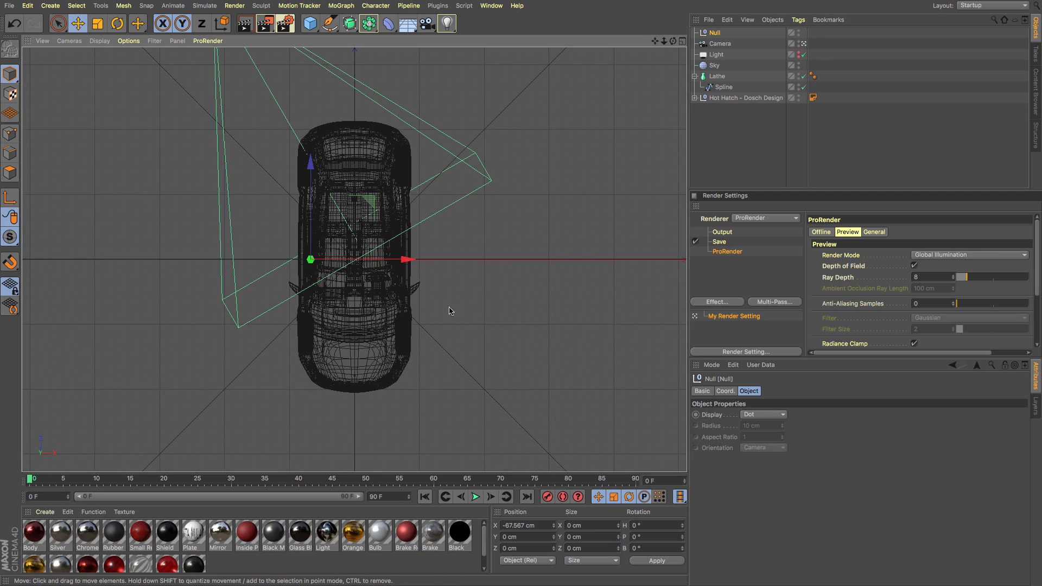
{"action": "left_click_drag", "start_coordinate": [315, 175], "coordinate": [322, 85]}
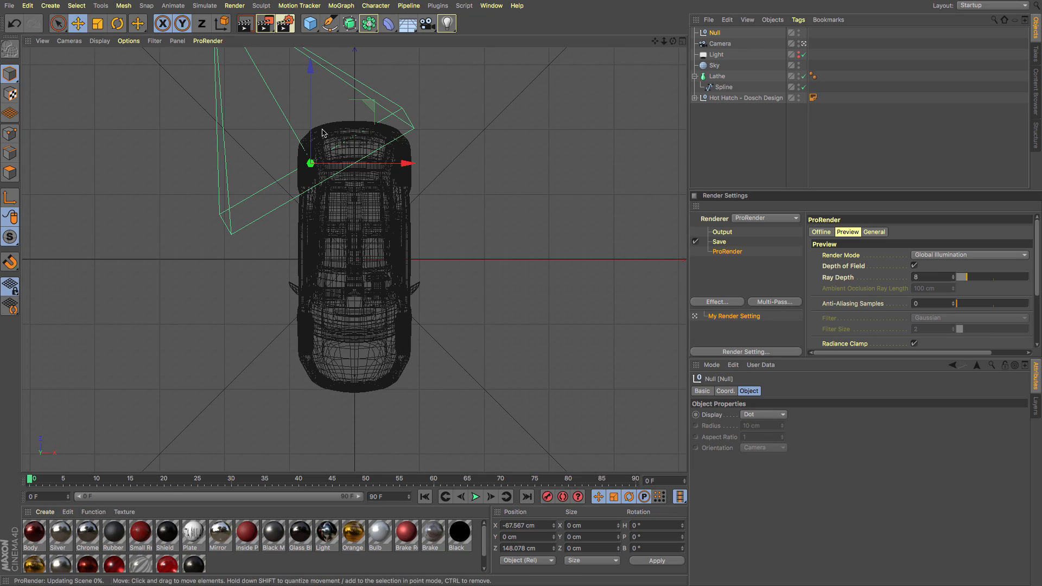
{"action": "key", "text": "F1"}
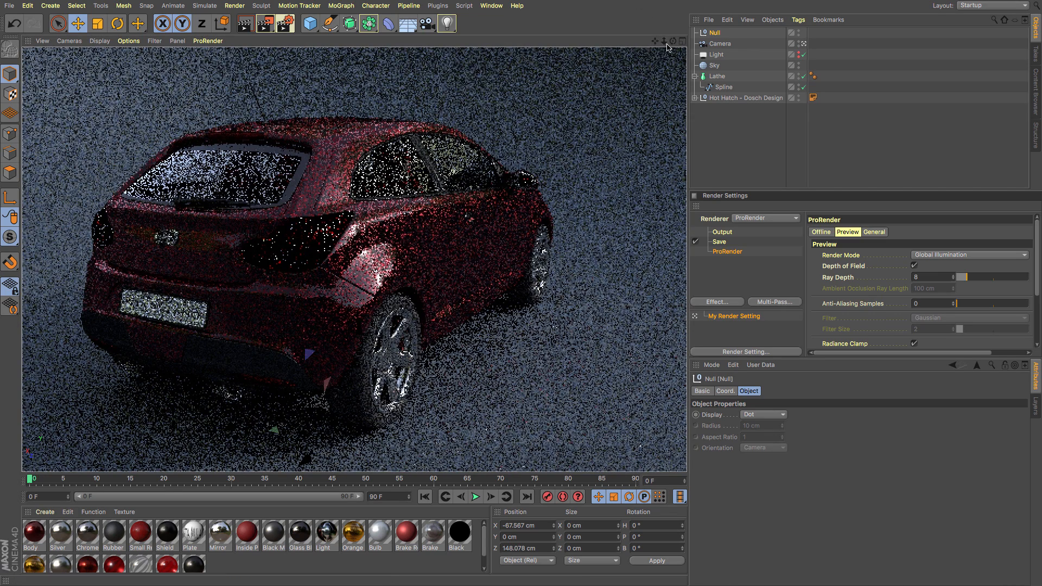
Raise the null to about Y 78 cm, level with the car's rear light.
{"action": "left_click_drag", "start_coordinate": [664, 42], "coordinate": [687, 41]}
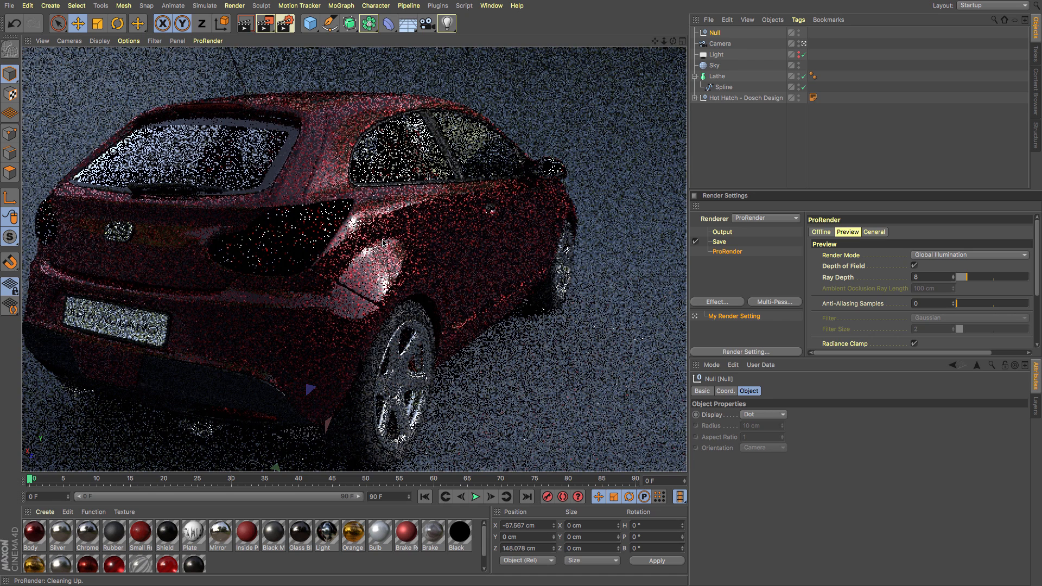
{"action": "key", "text": "F4"}
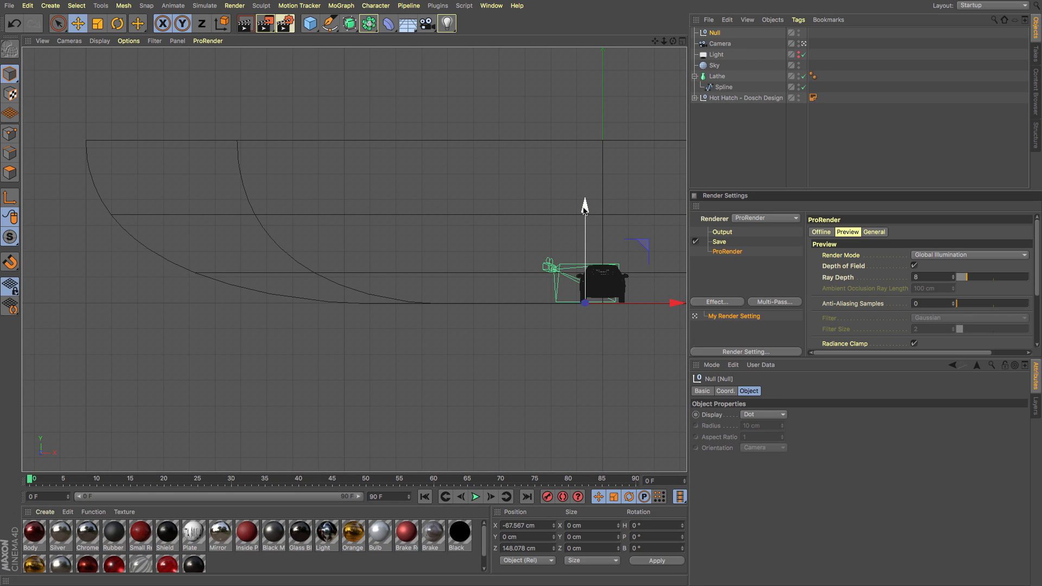
{"action": "left_click_drag", "start_coordinate": [585, 208], "coordinate": [589, 193]}
{"action": "key", "text": "F1"}
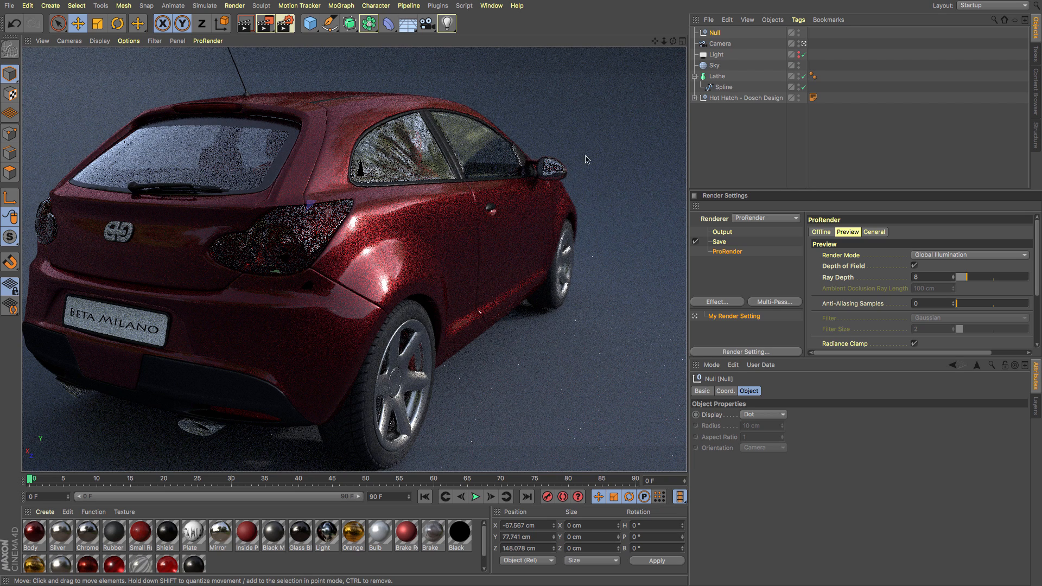
Set the camera's F-Stop to f/1.0 for a shallower depth of field.
{"action": "left_click", "coordinate": [720, 43]}
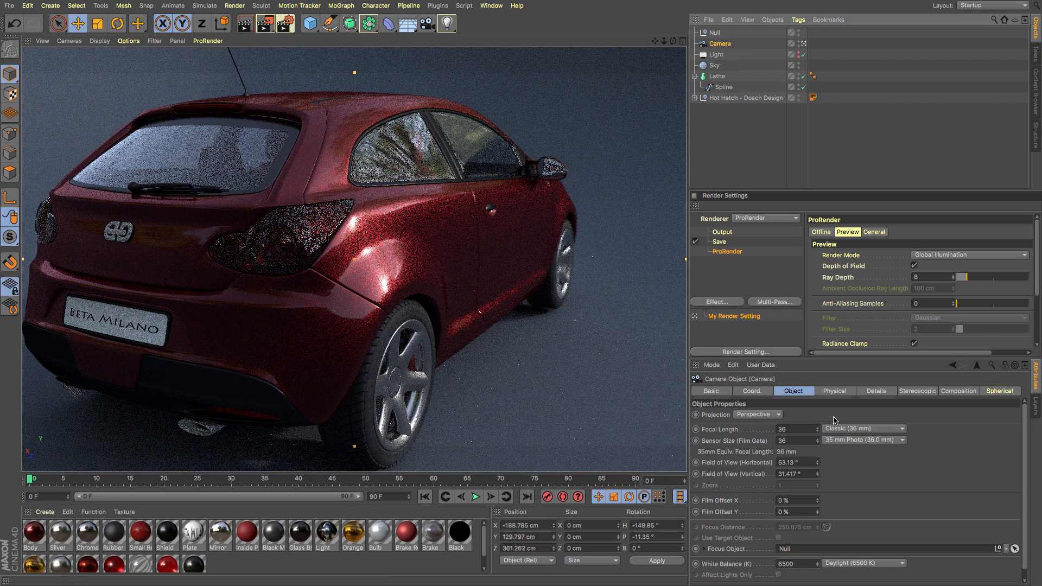
{"action": "left_click", "coordinate": [841, 391]}
{"action": "left_click", "coordinate": [848, 425]}
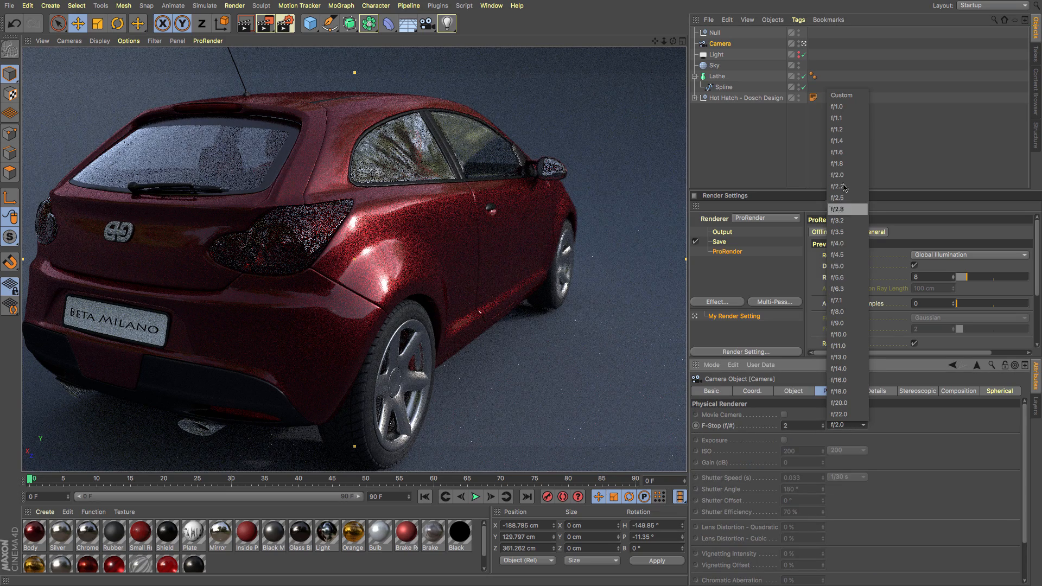
{"action": "left_click", "coordinate": [850, 107]}
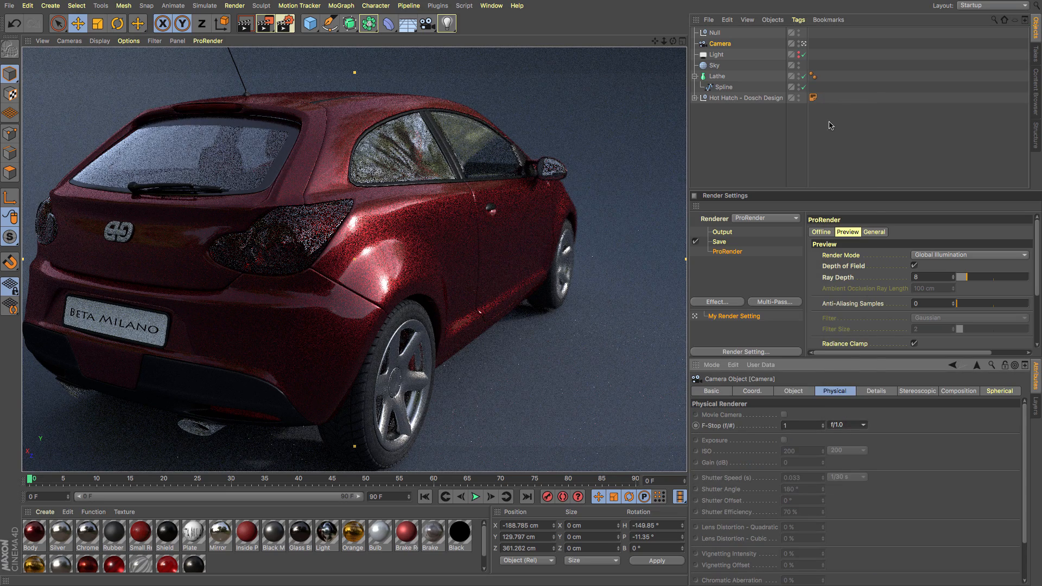